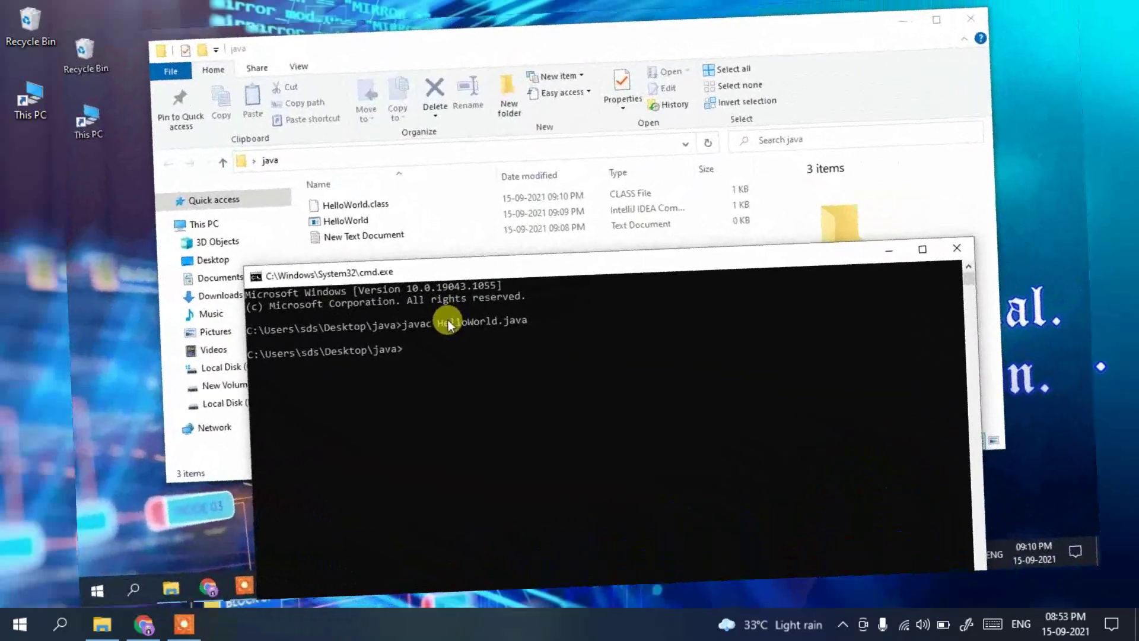
Run java HelloWorld in Command Prompt so it prints Hello World.
text(java )
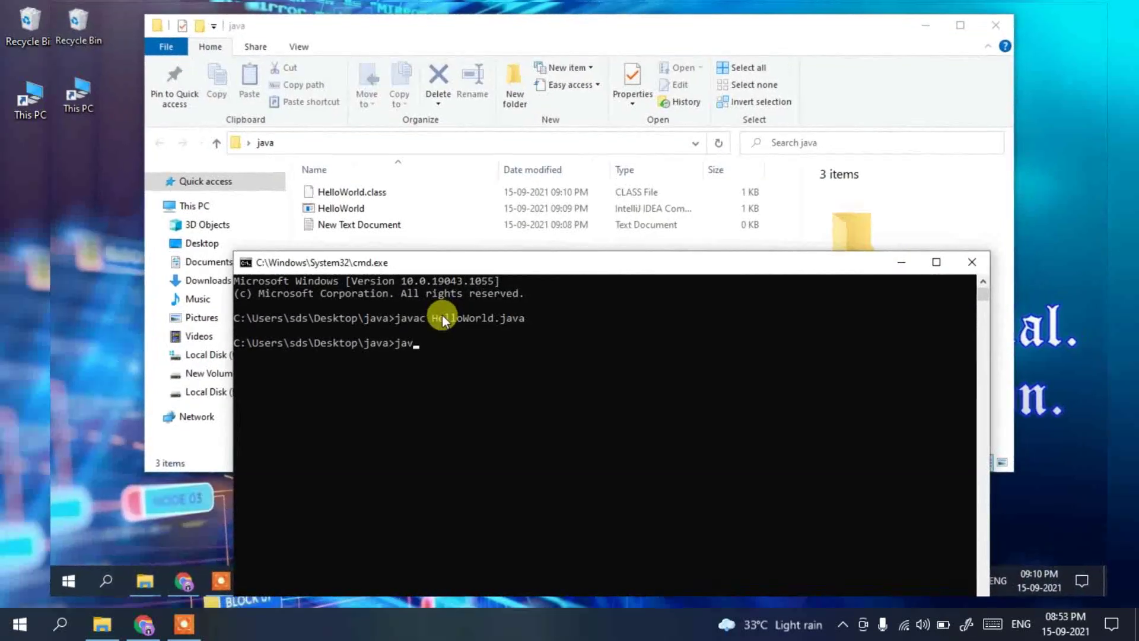
text(HelloWorld)
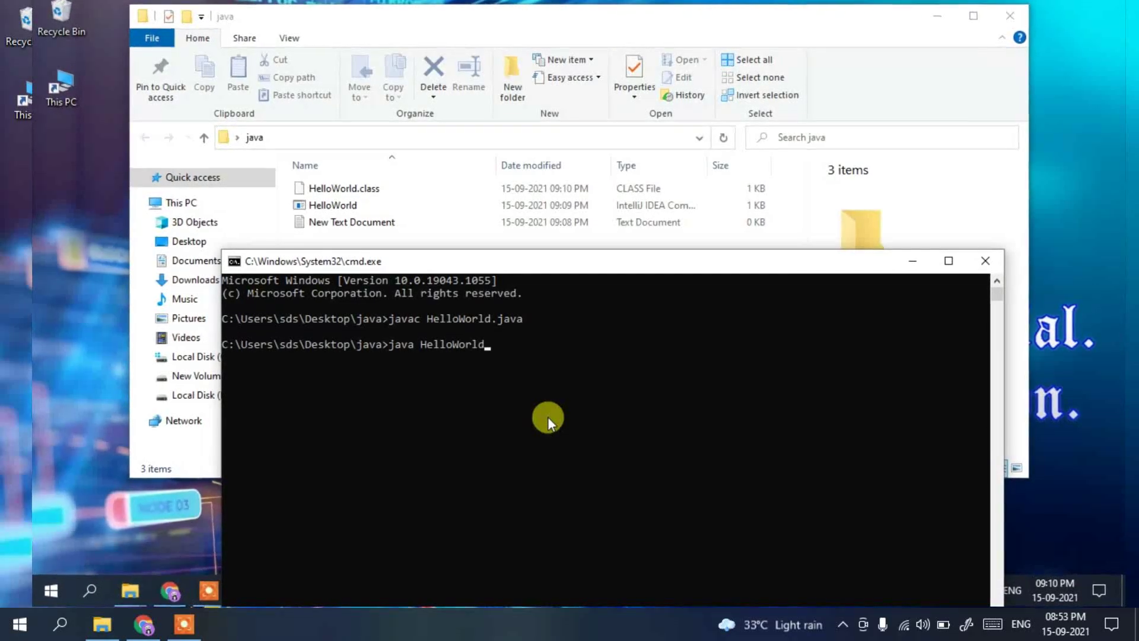
key(Return)
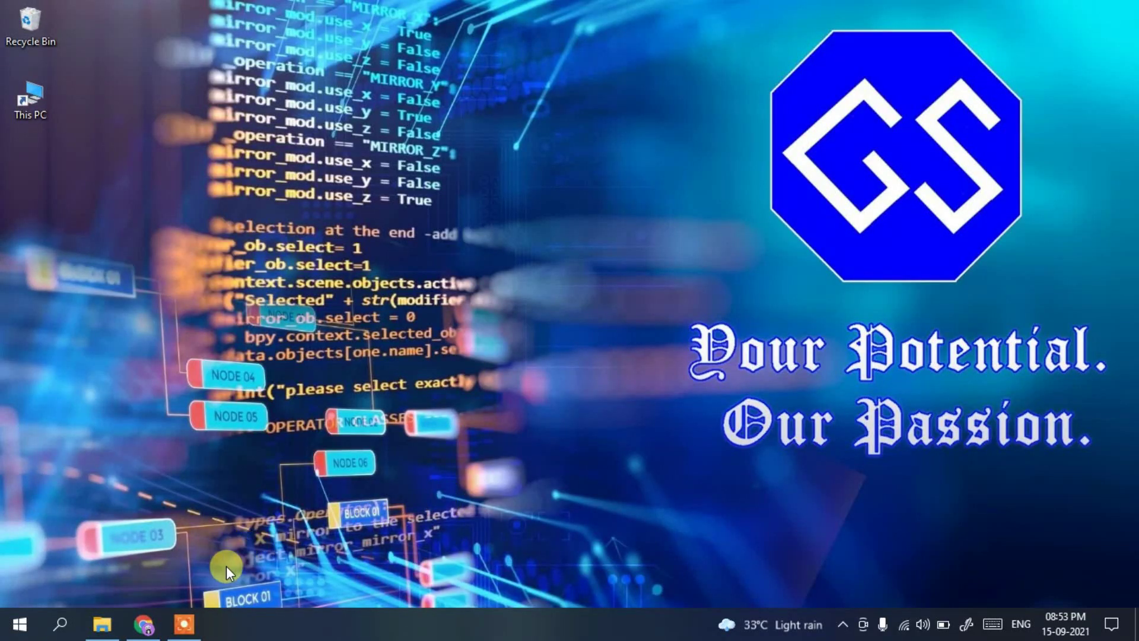
click(145, 624)
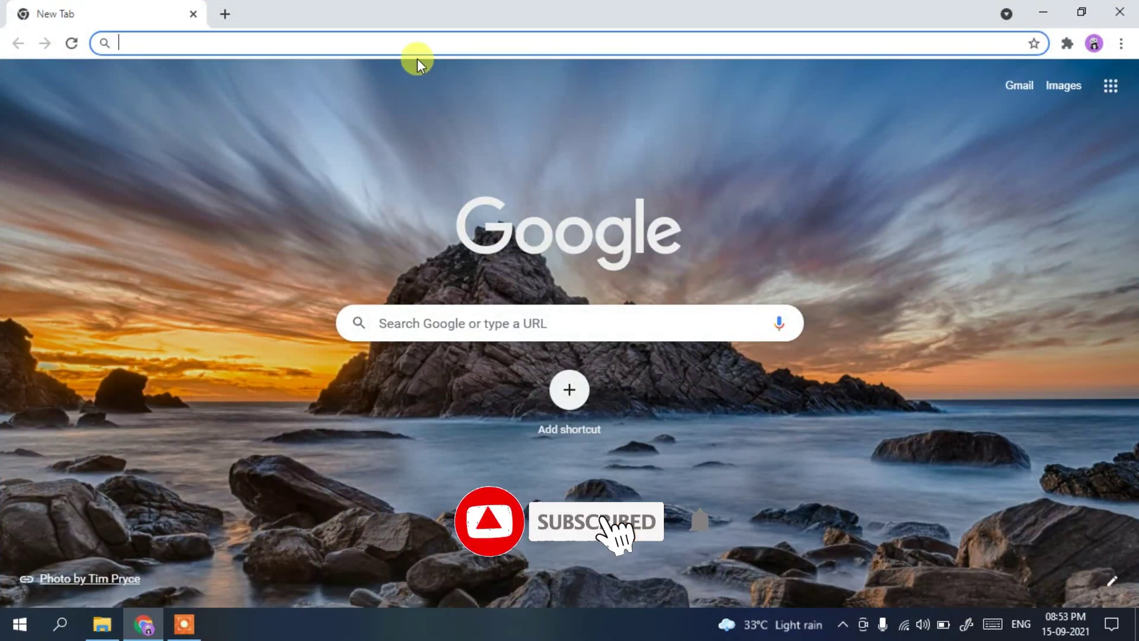
Google 'jdk download' and open Oracle's Java Downloads page offering JDK 17.
text(jdk download)
key(Return)
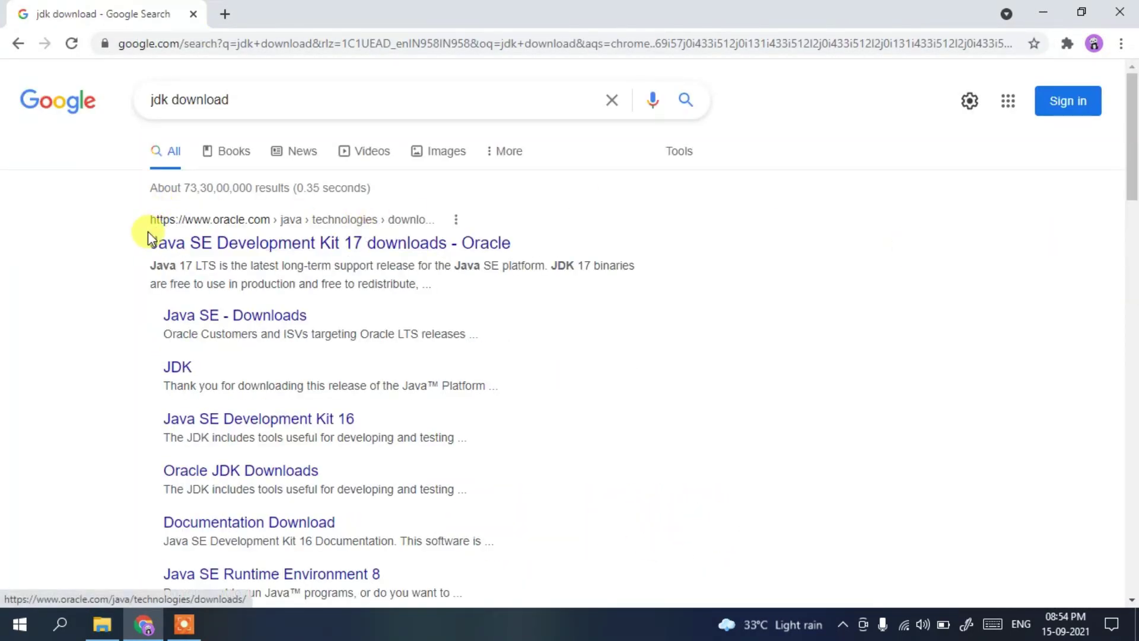
click(248, 252)
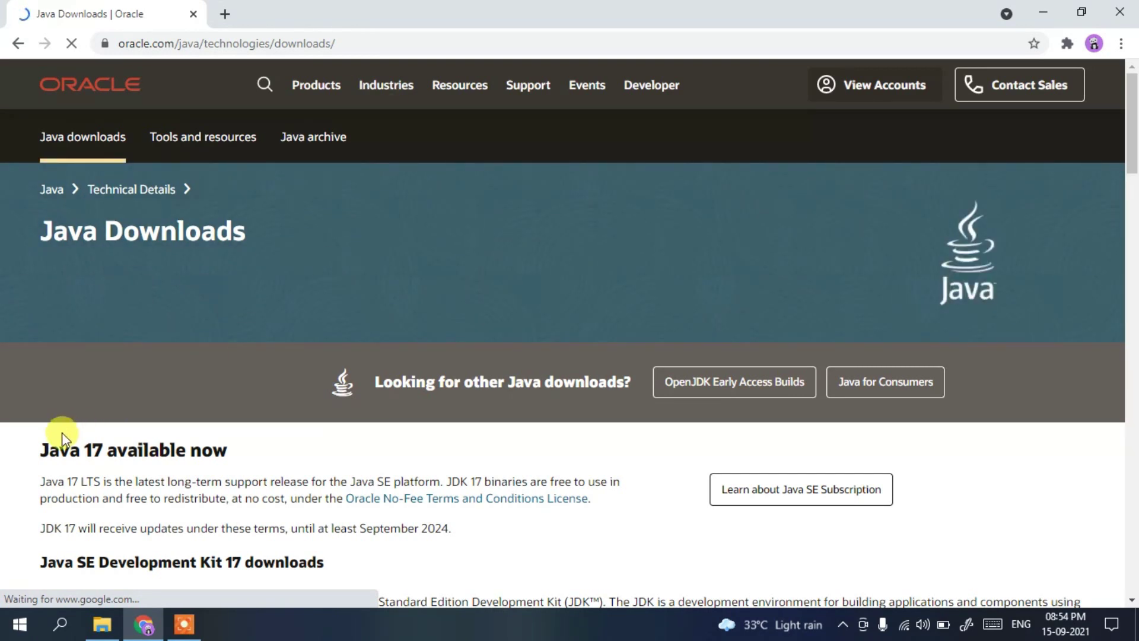
Download the 150.88 MB Windows x64 MSI installer jdk-17_windows-x64_bin.msi from the JDK 17 Windows downloads.
drag(40, 450, 262, 449)
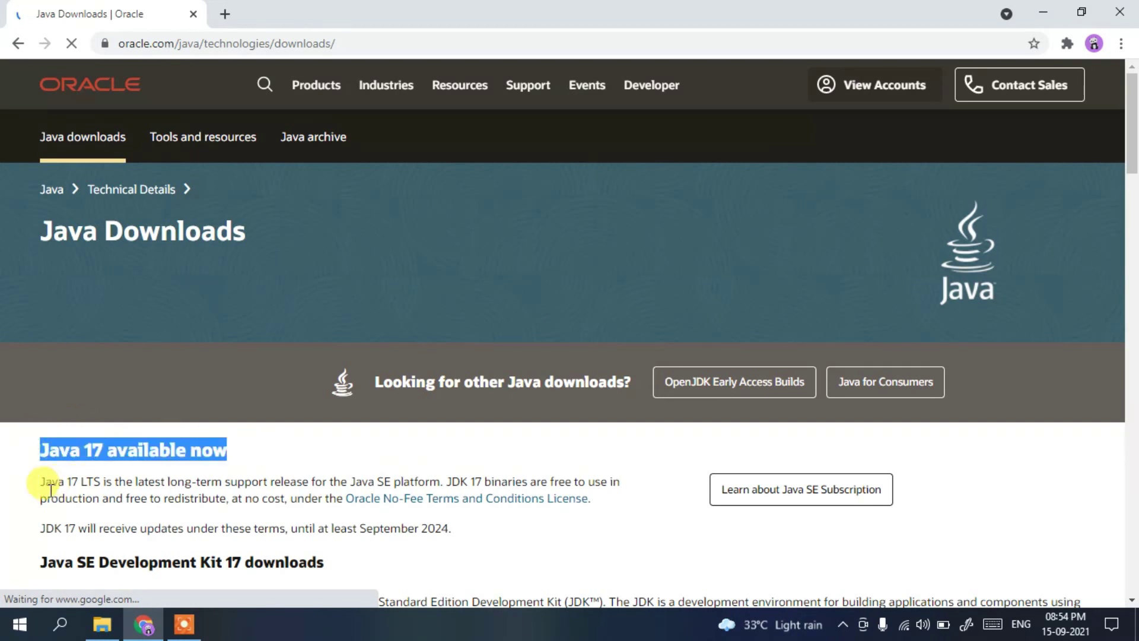
drag(39, 481, 91, 487)
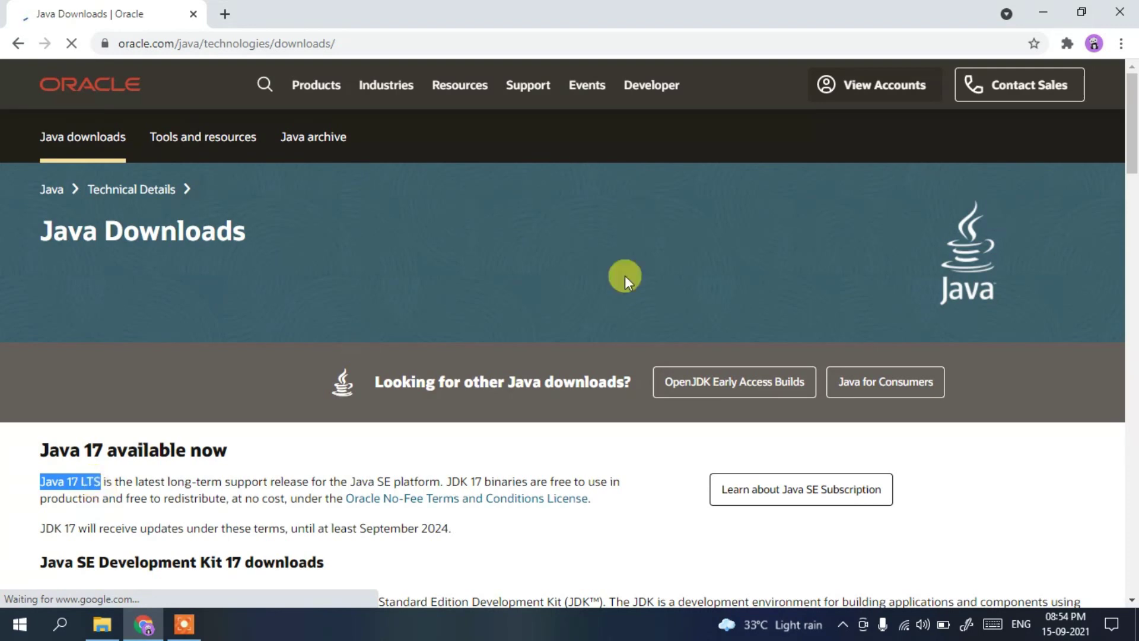
drag(1134, 133, 1134, 237)
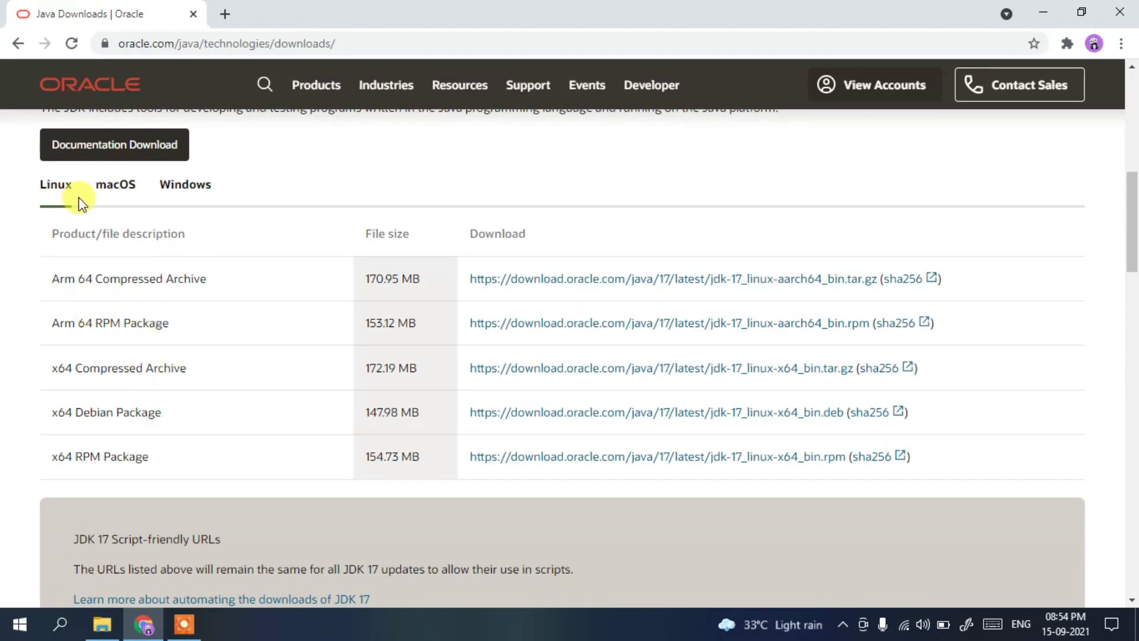
click(112, 189)
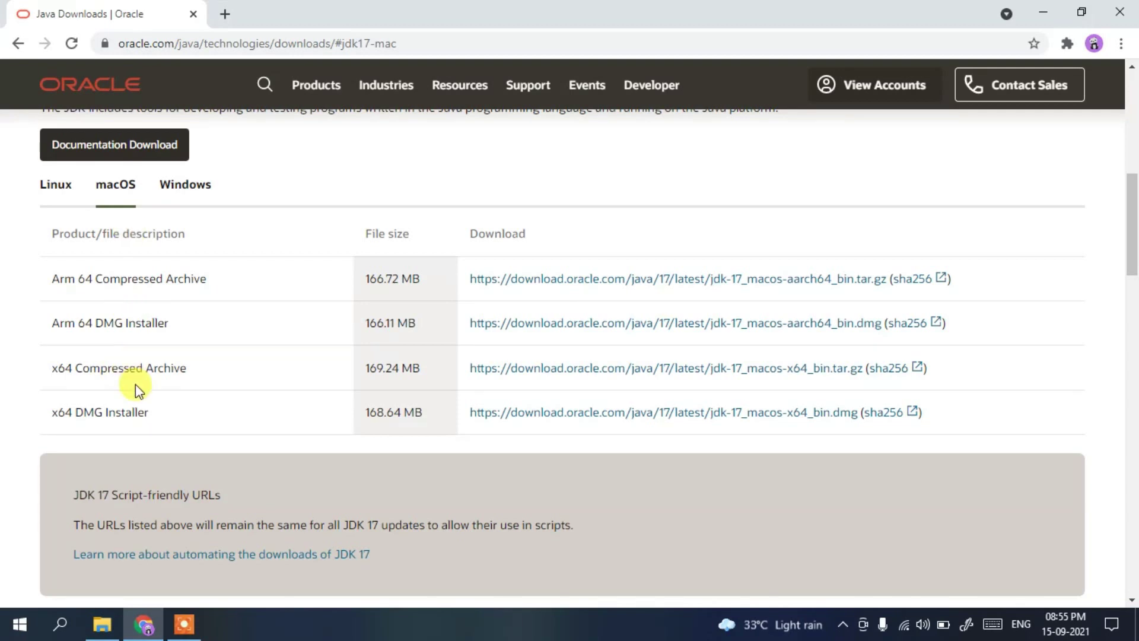
click(177, 191)
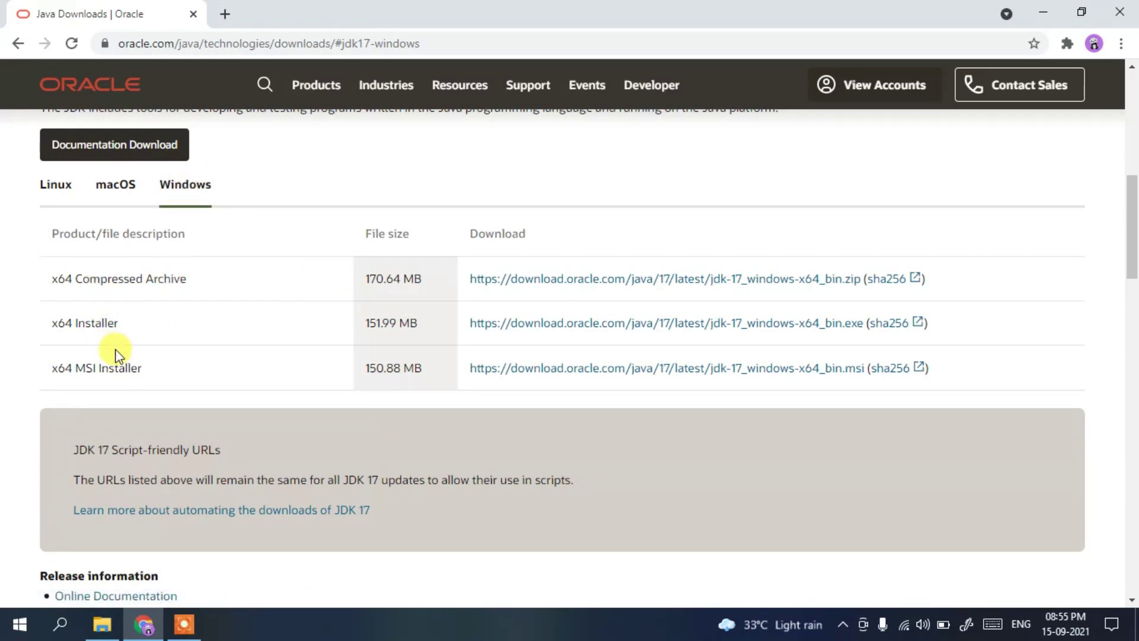
drag(144, 368, 53, 367)
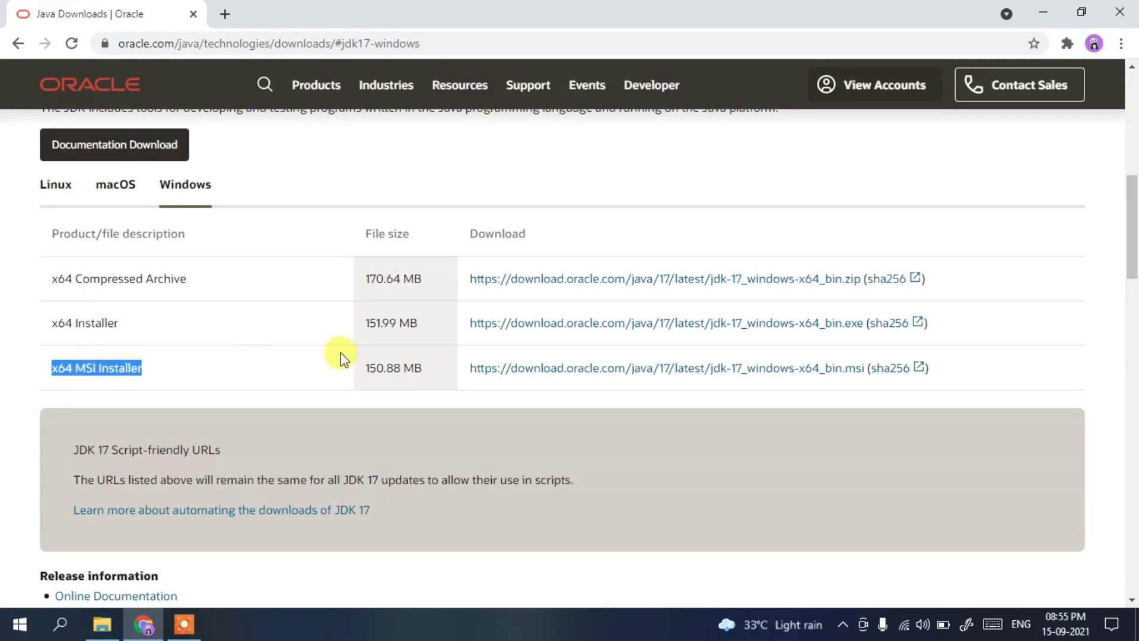
drag(422, 369, 364, 369)
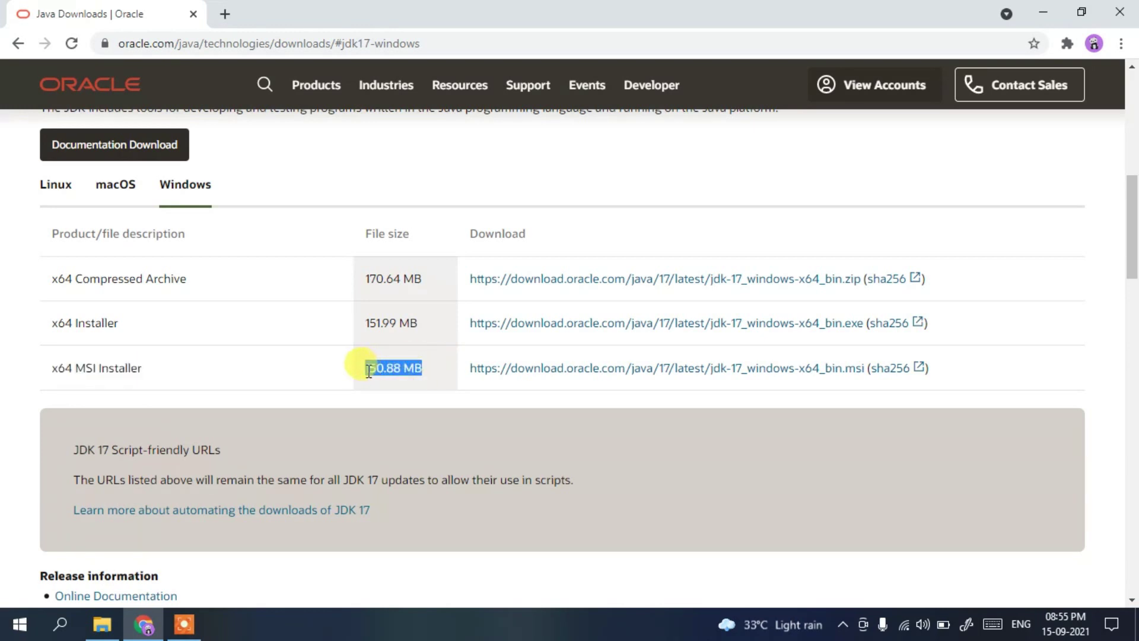
click(578, 371)
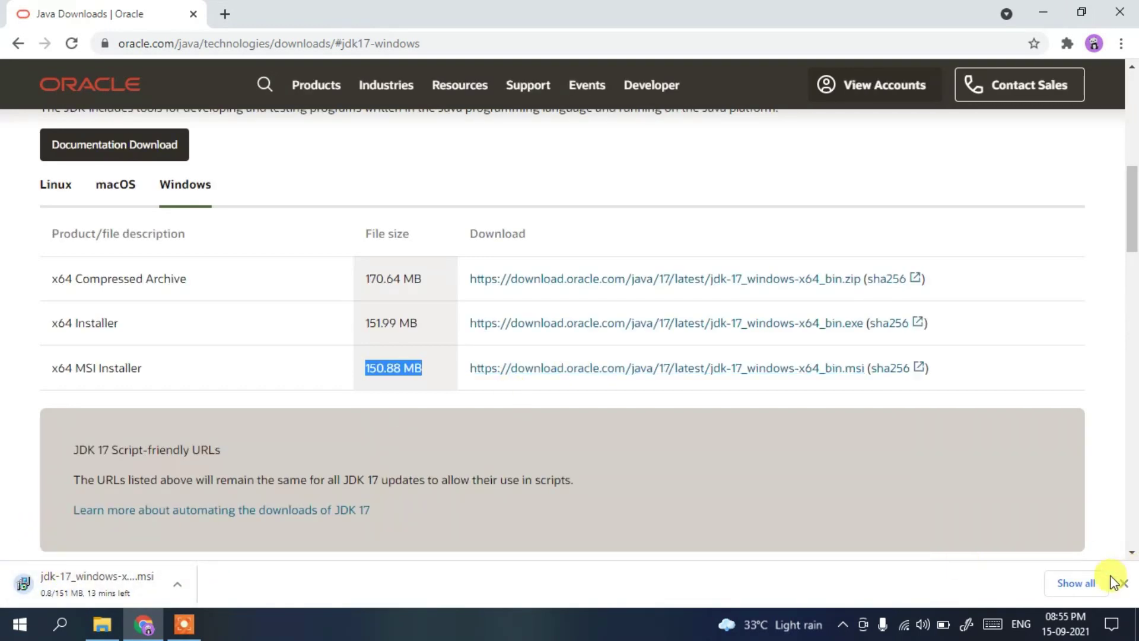
Cancel the jdk-17_windows-x64_bin.msi download, remove it from the downloads list, and minimize Chrome.
click(1093, 583)
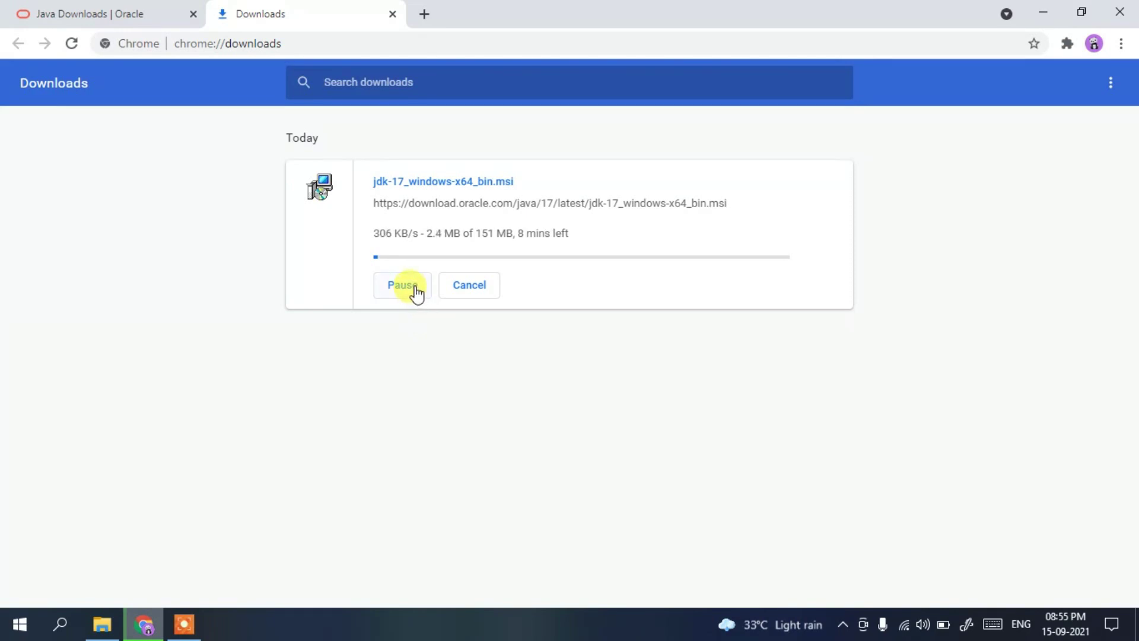
click(469, 286)
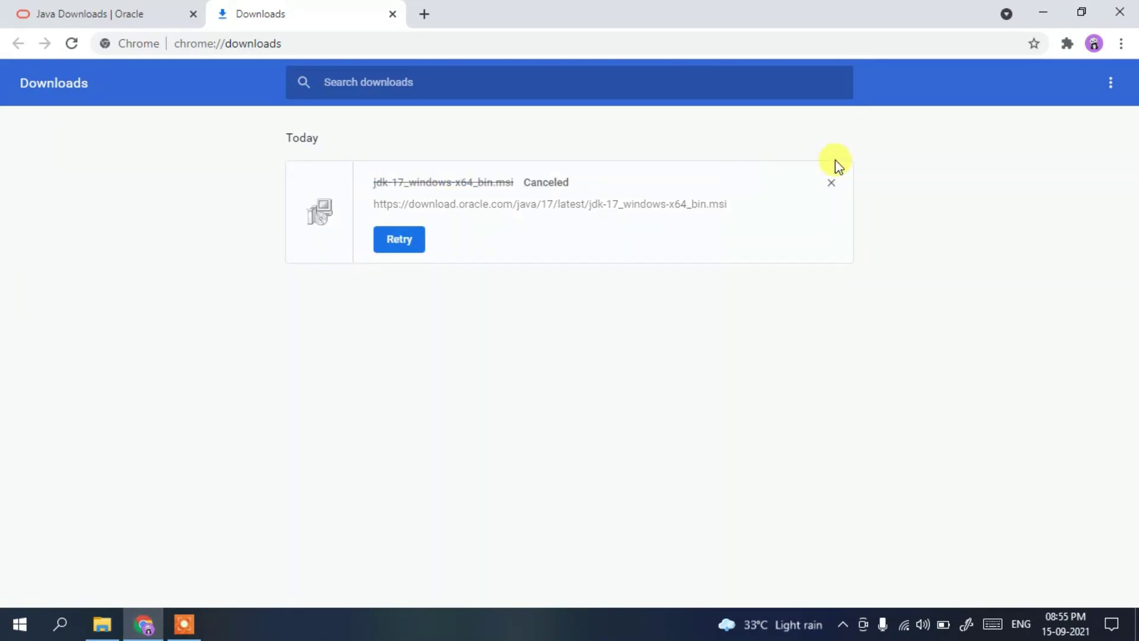
click(833, 189)
click(1042, 12)
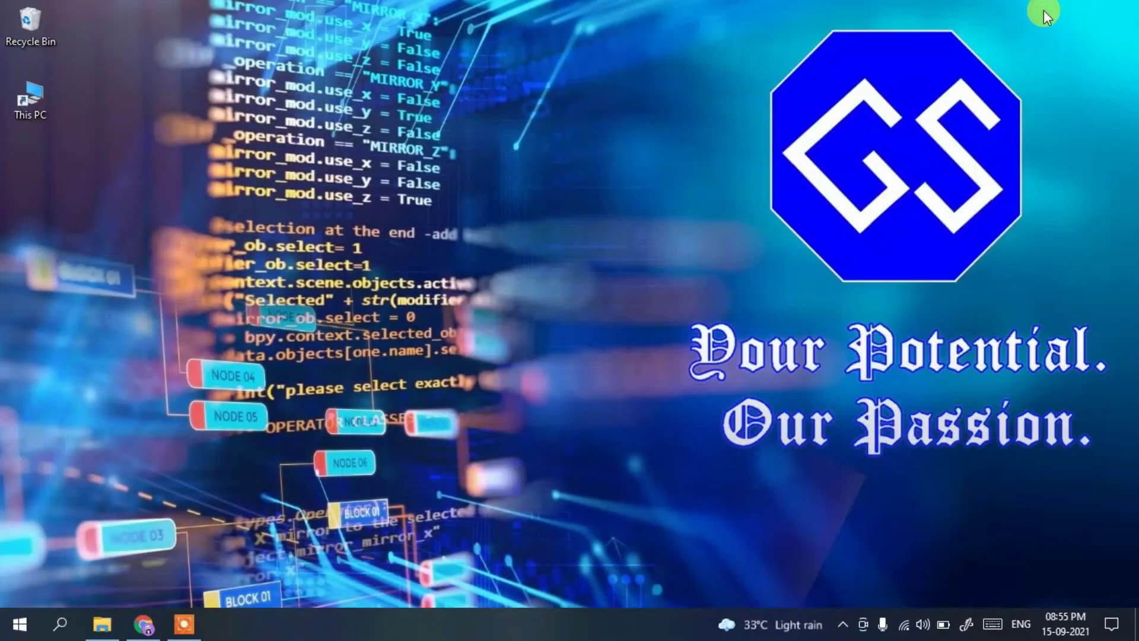
Launch jdk-17_windows-x64_bin from Downloads > software to start the JDK 17 setup wizard.
click(102, 623)
click(231, 215)
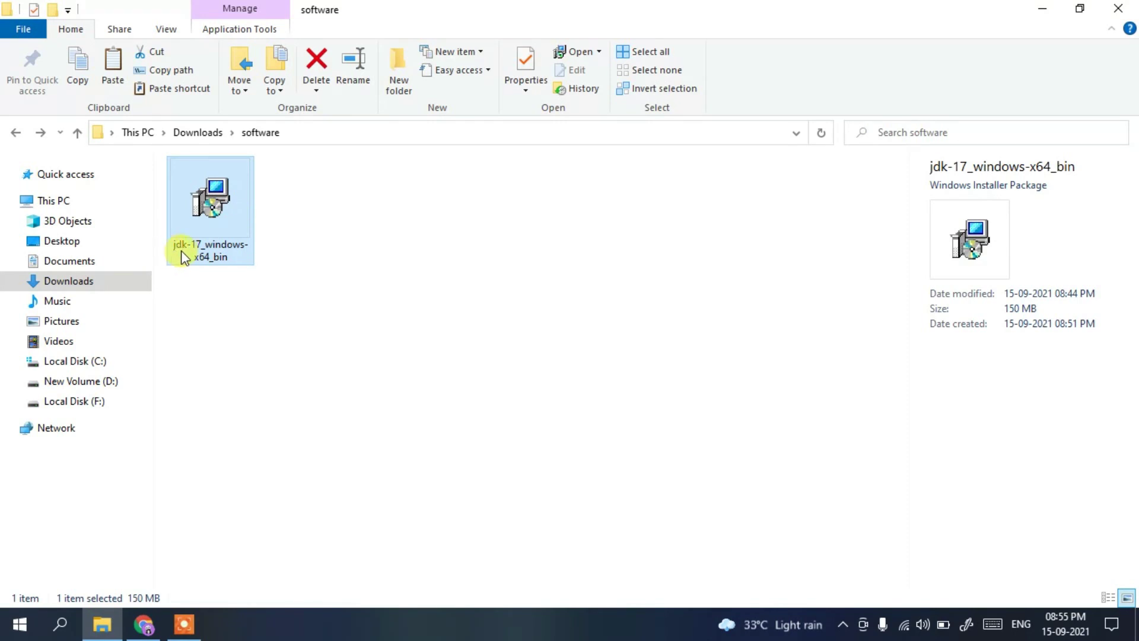
double_click(224, 220)
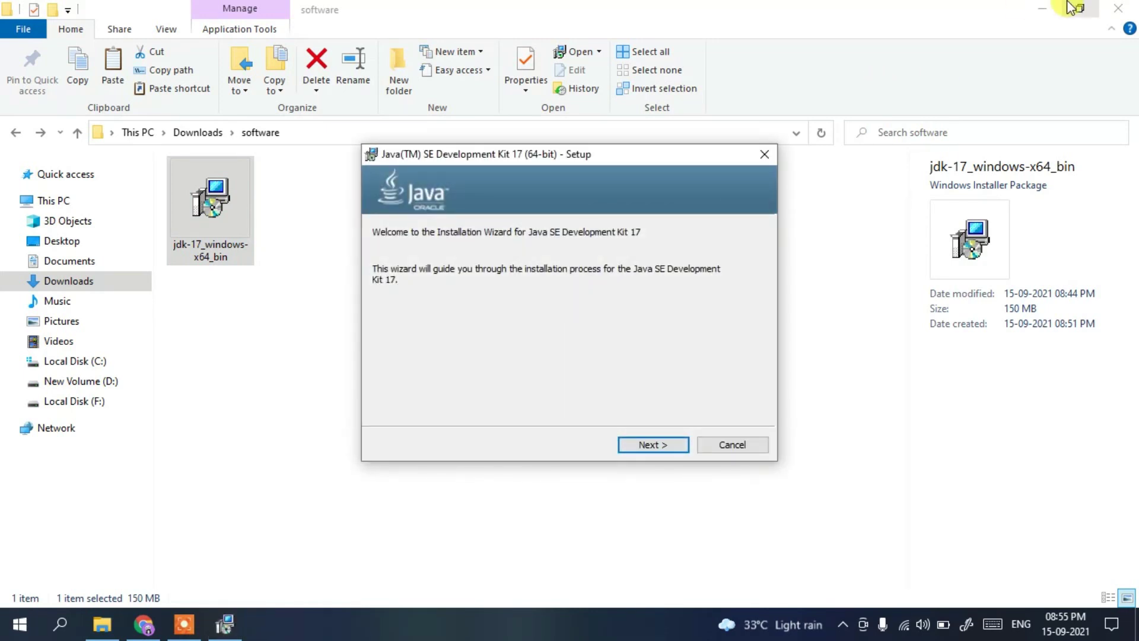
click(1042, 9)
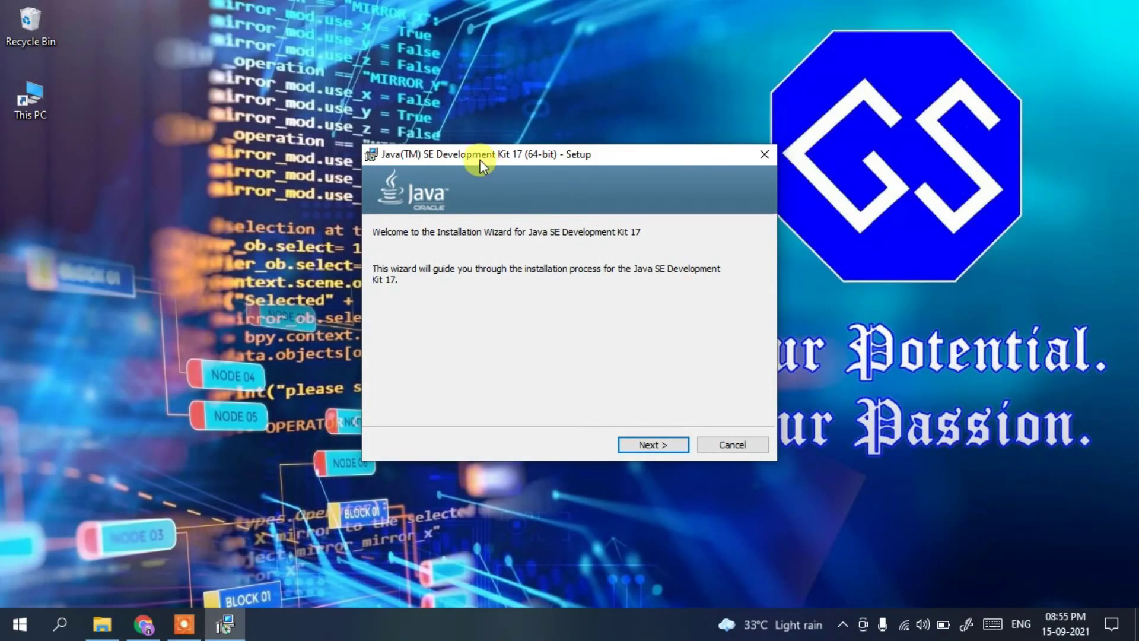
Install JDK 17 (64-bit) to the default C:\Program Files\Java\jdk-17\ folder and close the wizard.
click(663, 443)
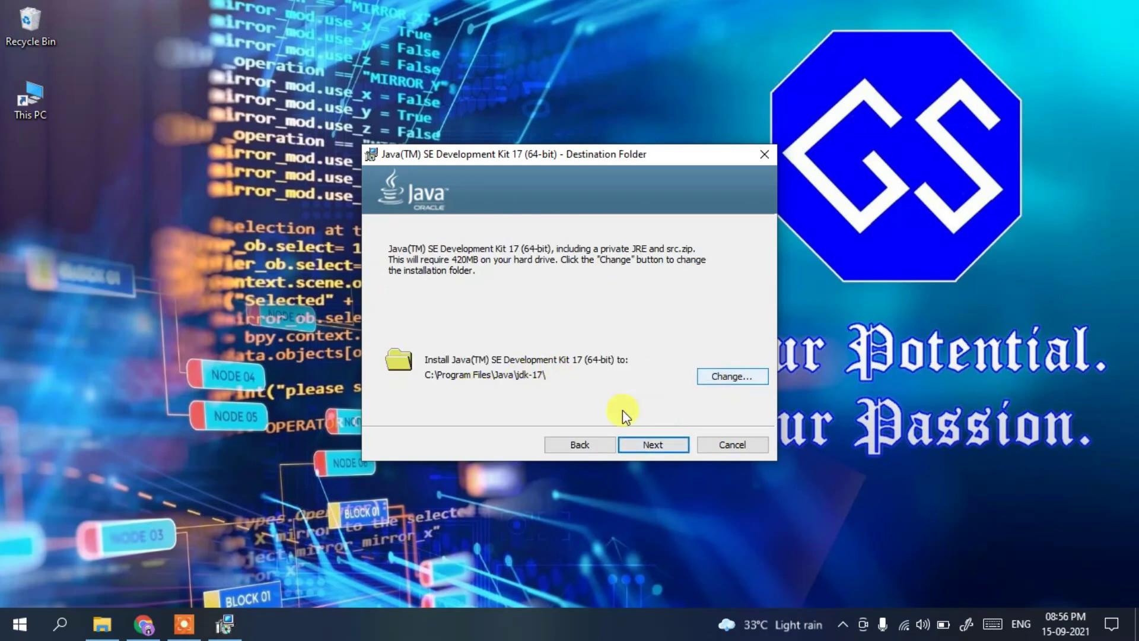
click(662, 445)
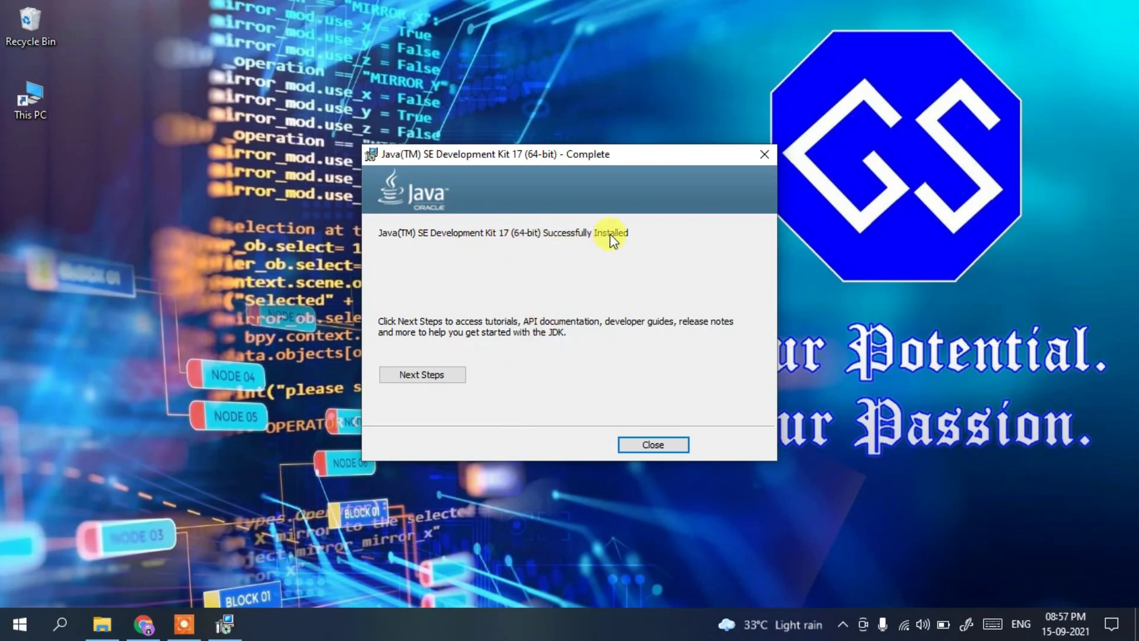
click(664, 447)
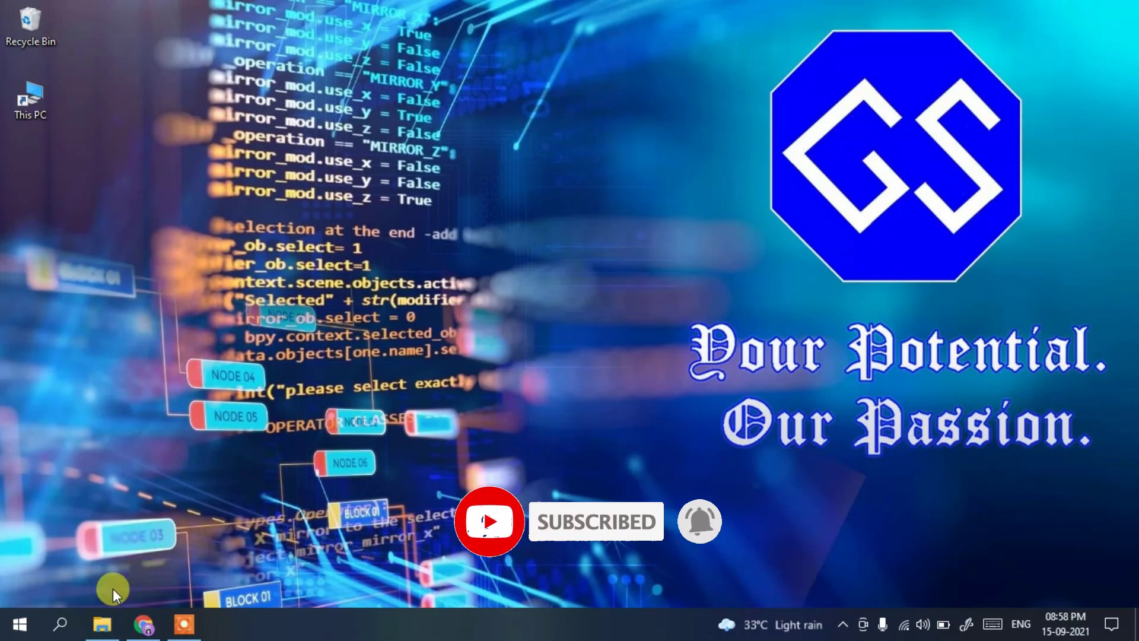
Browse in File Explorer to C:\Program Files\Java\jdk-17\bin.
click(102, 623)
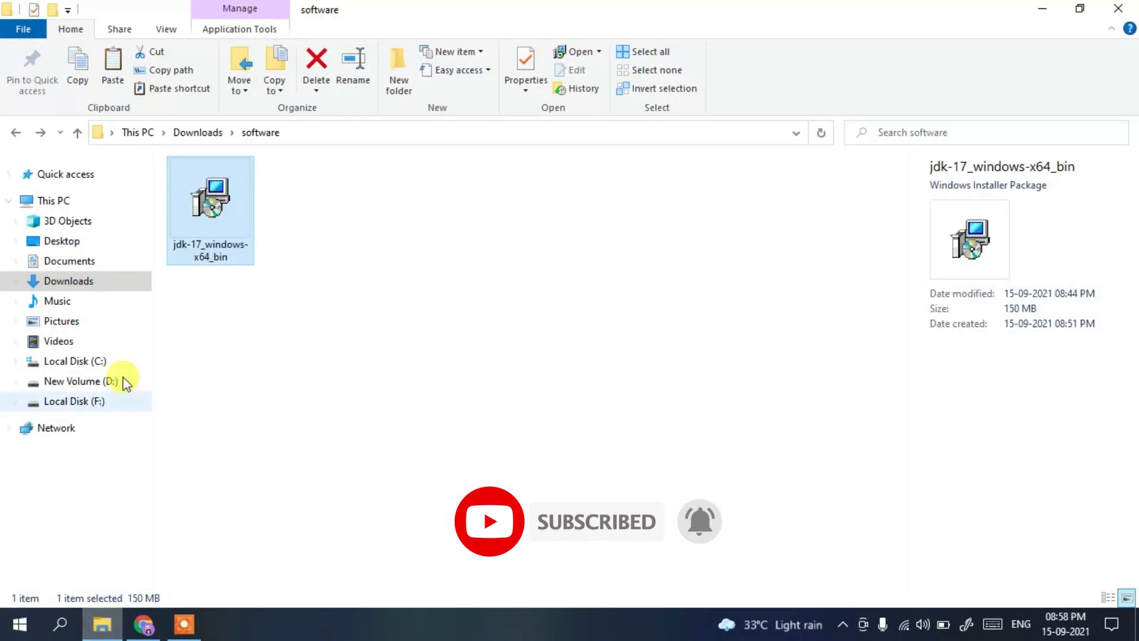
click(89, 363)
click(223, 236)
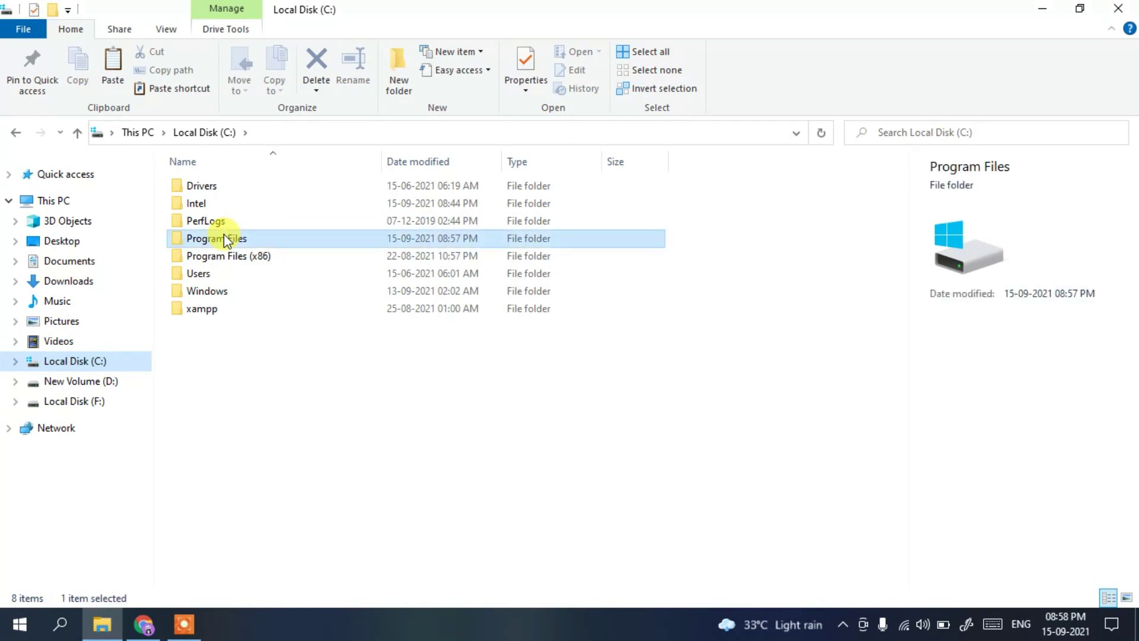
double_click(223, 236)
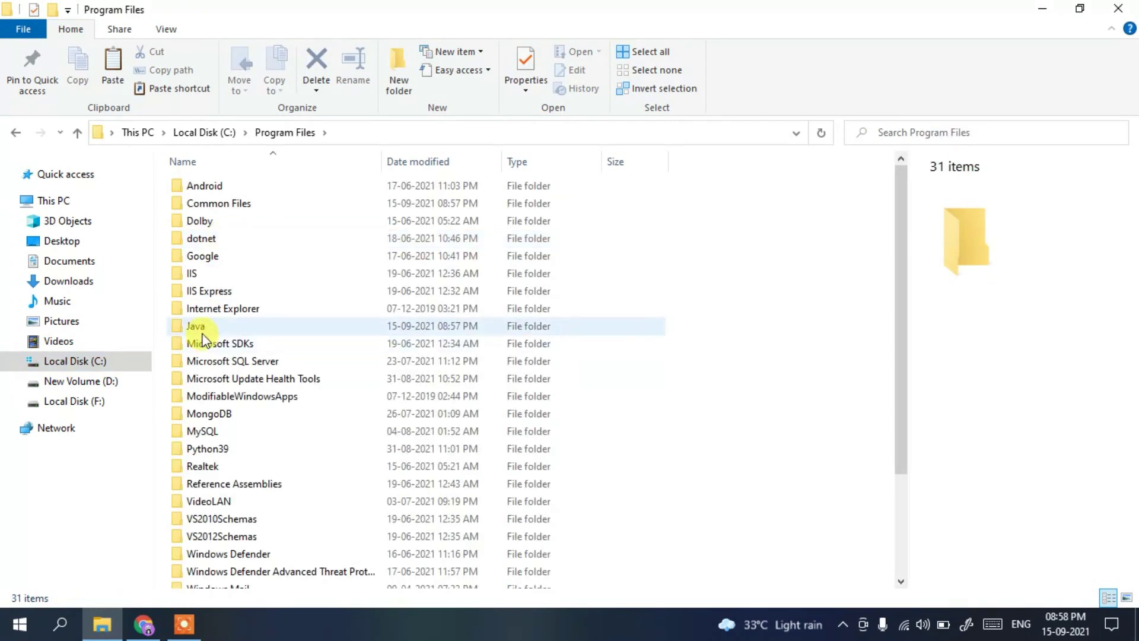
double_click(201, 331)
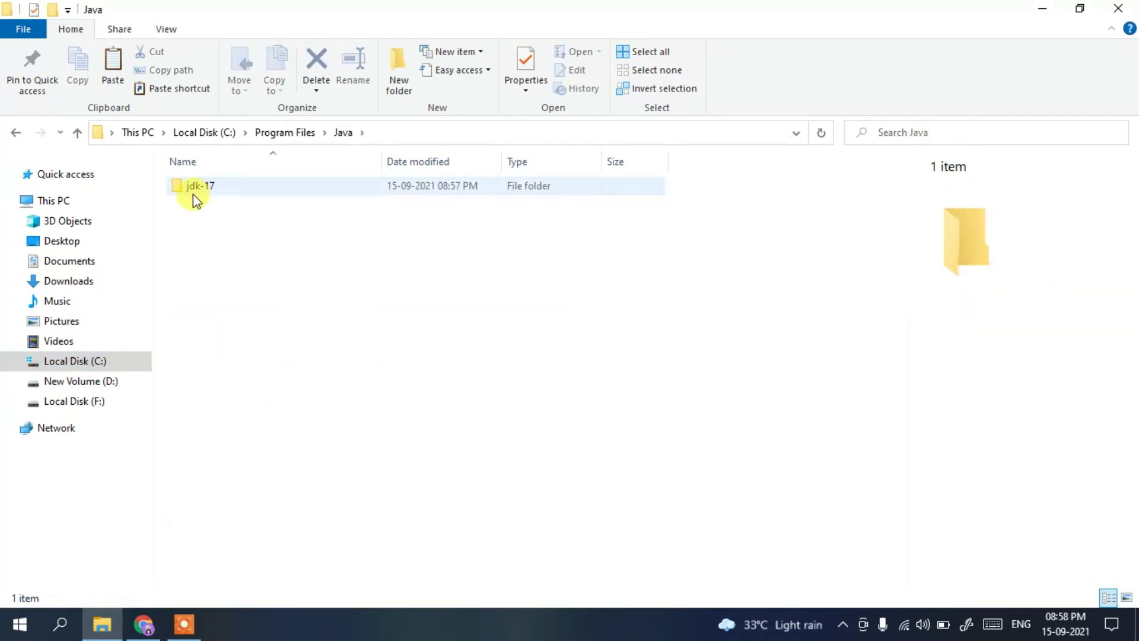
double_click(201, 187)
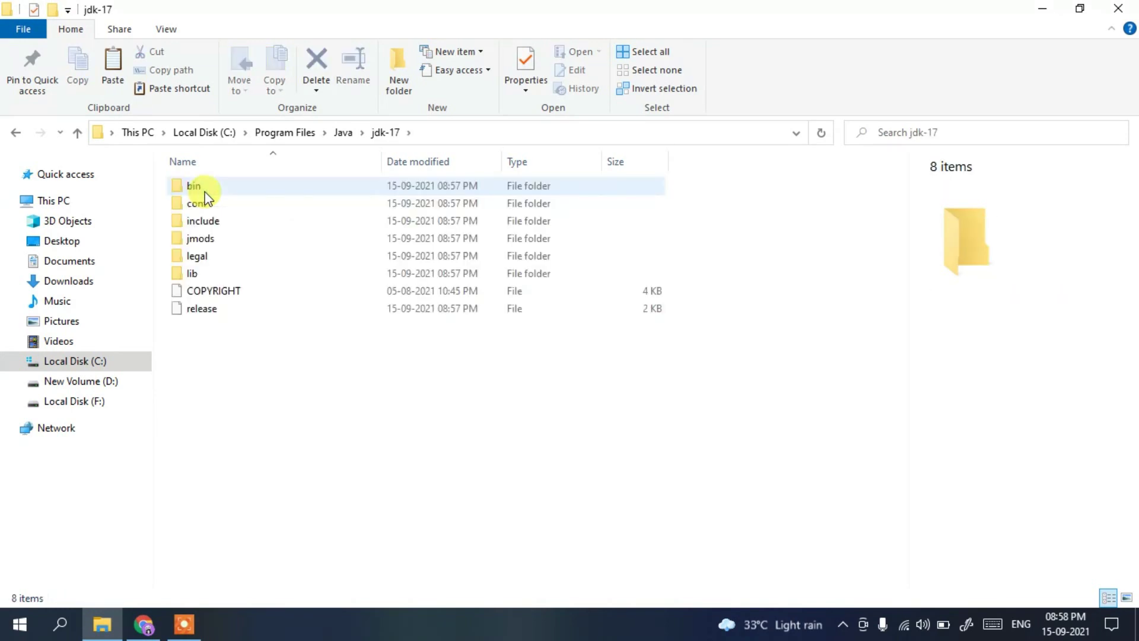
double_click(201, 186)
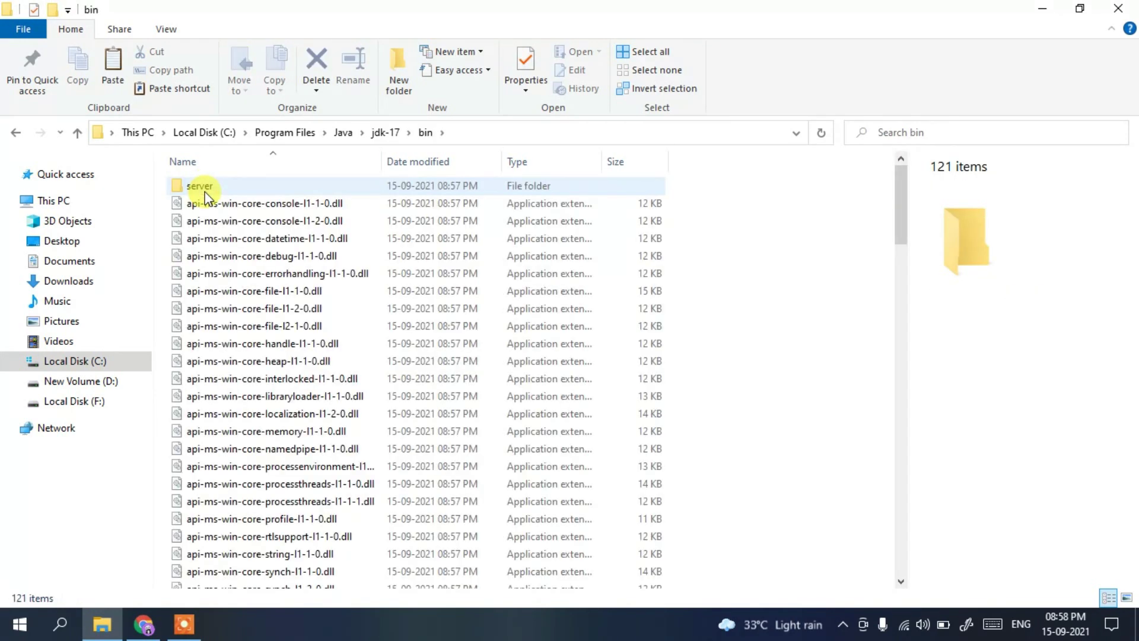
Copy the folder path C:\Program Files\Java\jdk-17\bin from the address bar.
click(556, 140)
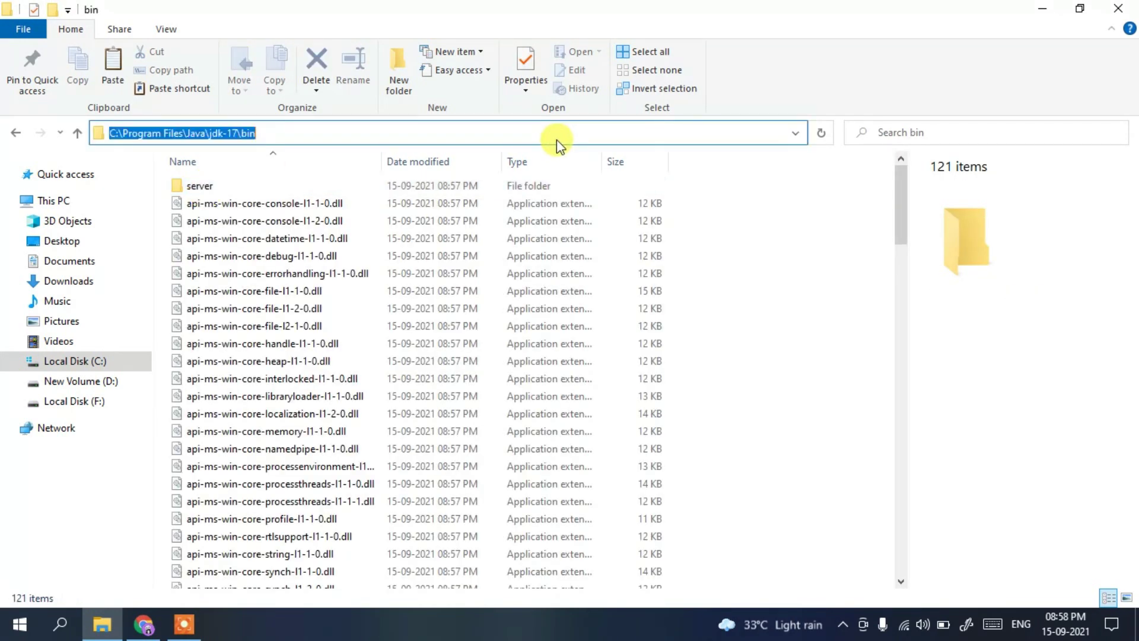
right_click(453, 136)
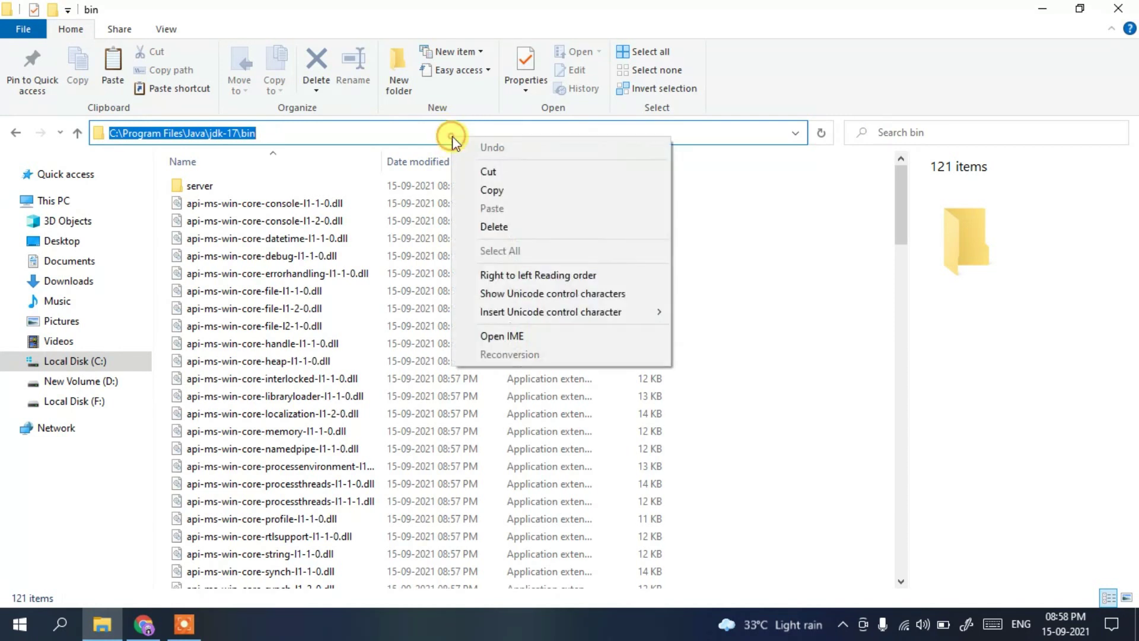
click(490, 186)
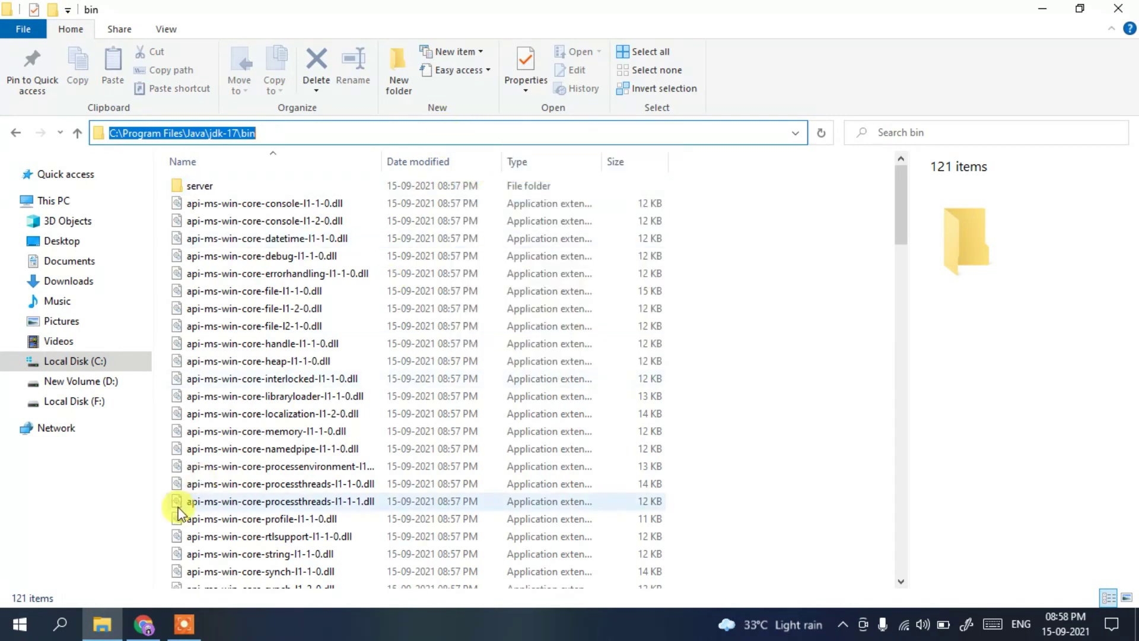
click(62, 625)
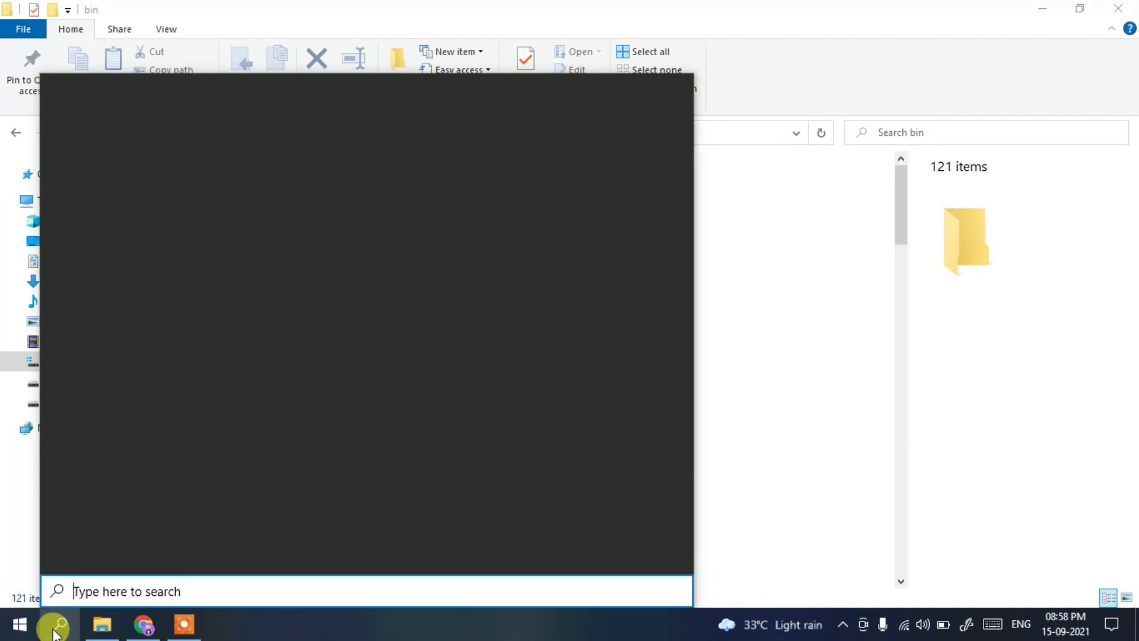
Search 'envir' and open Edit the system environment variables in System Properties.
text(envir)
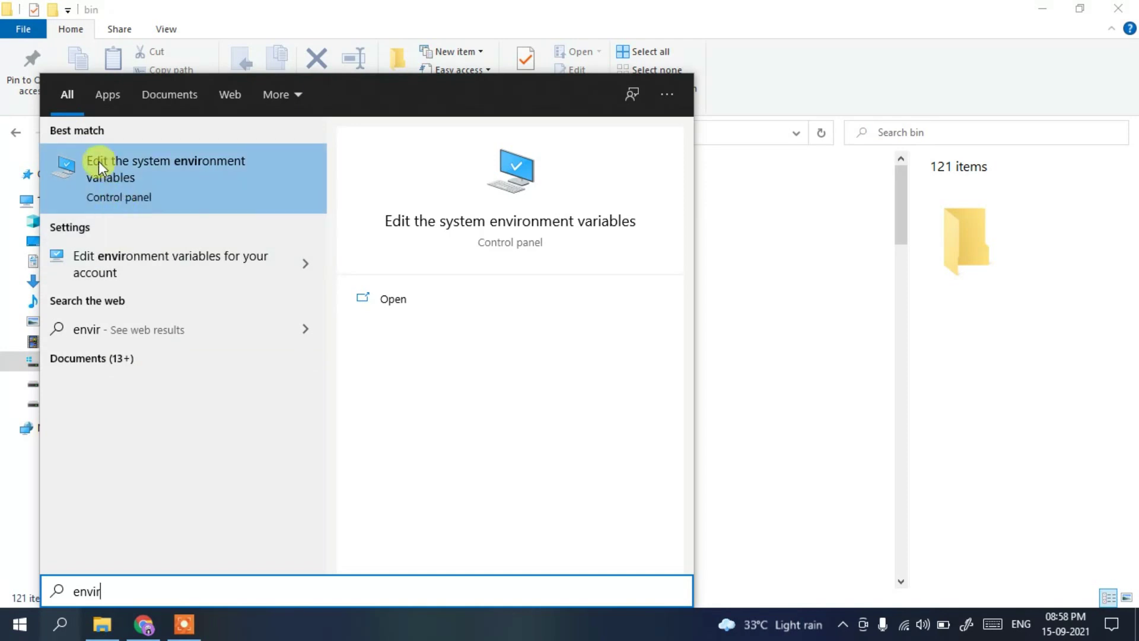
click(196, 168)
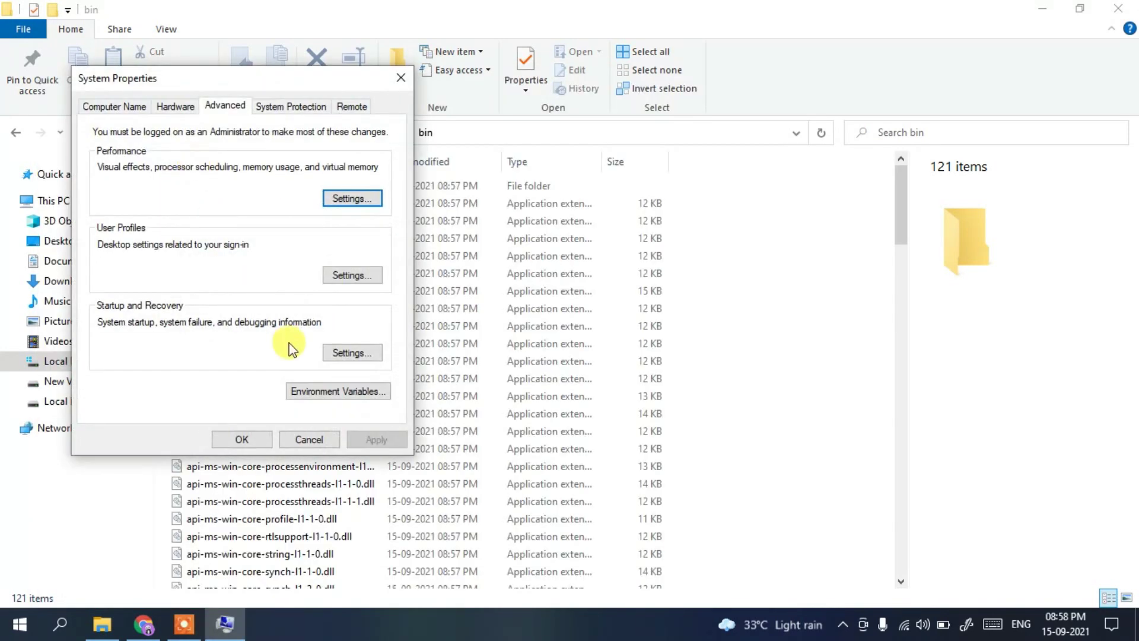
Paste C:\Program Files\Java\jdk-17\bin as a new entry in the system Path variable and confirm.
click(329, 393)
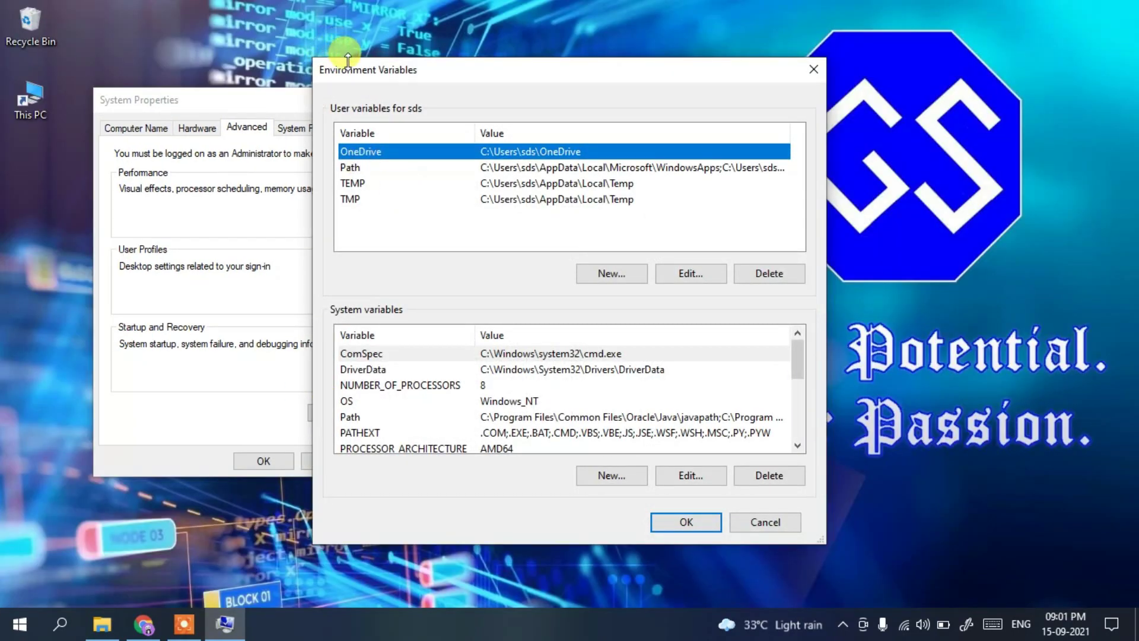
drag(463, 75, 503, 80)
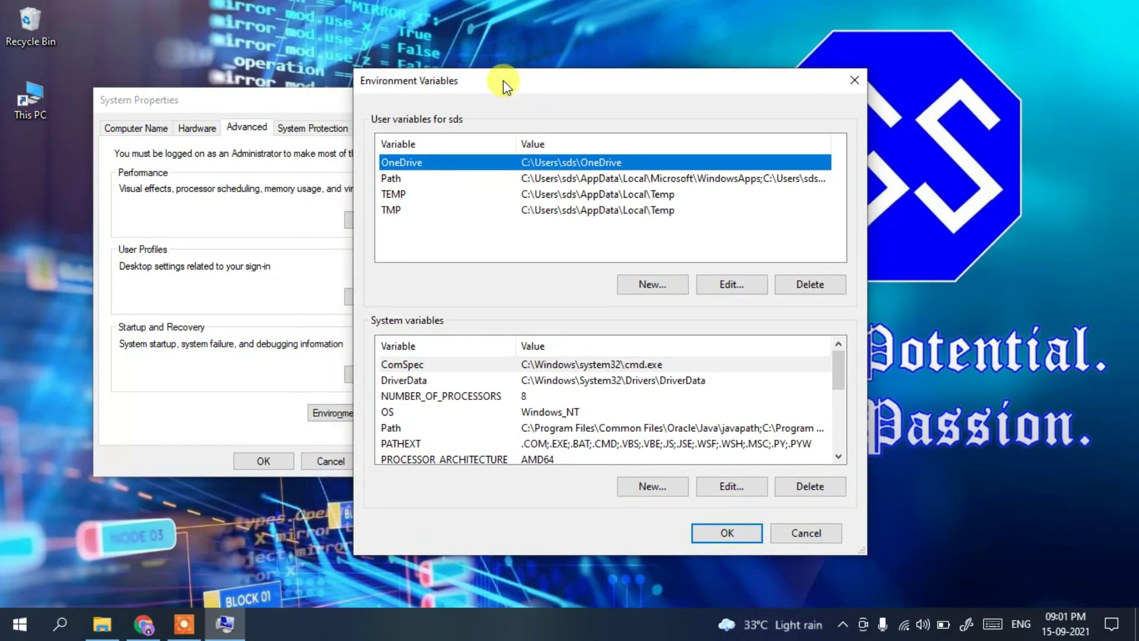
click(391, 428)
click(729, 488)
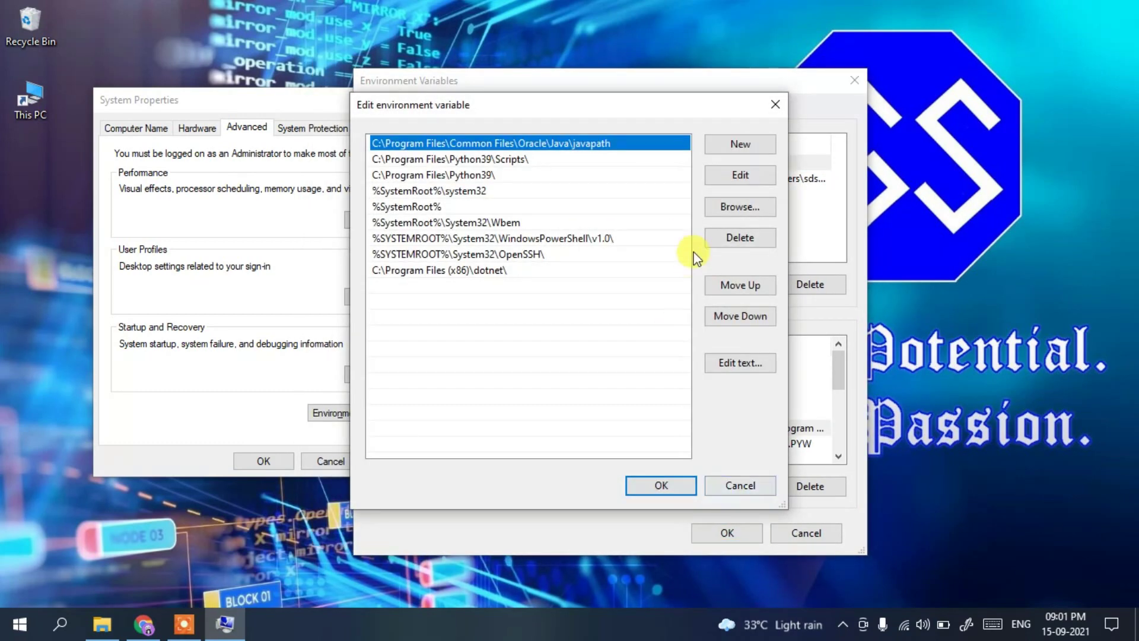
click(756, 144)
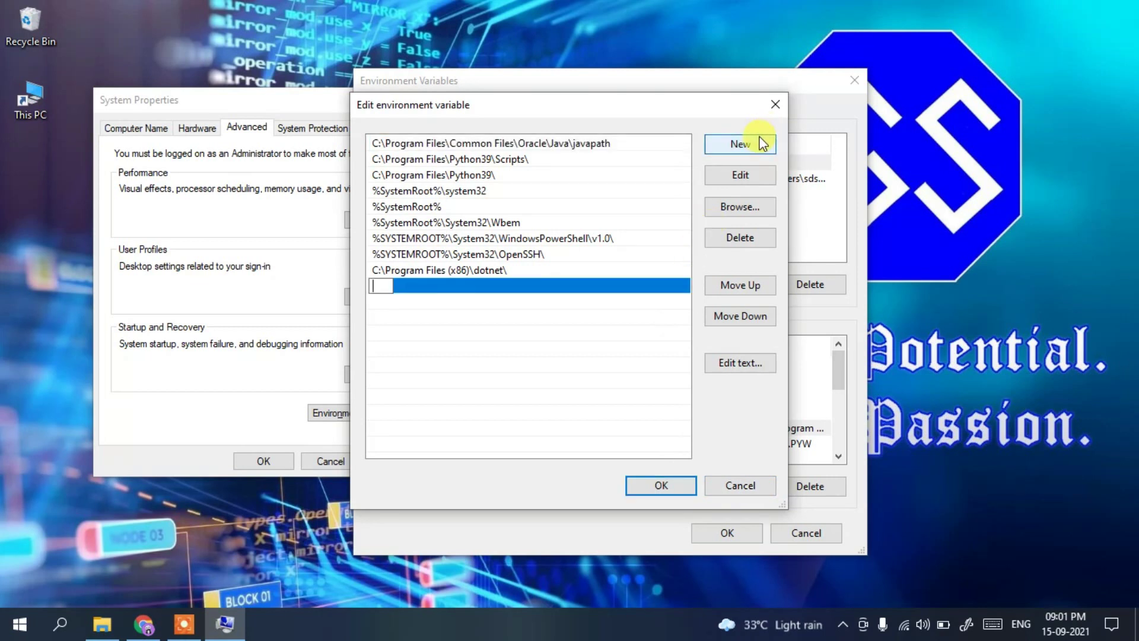
right_click(378, 287)
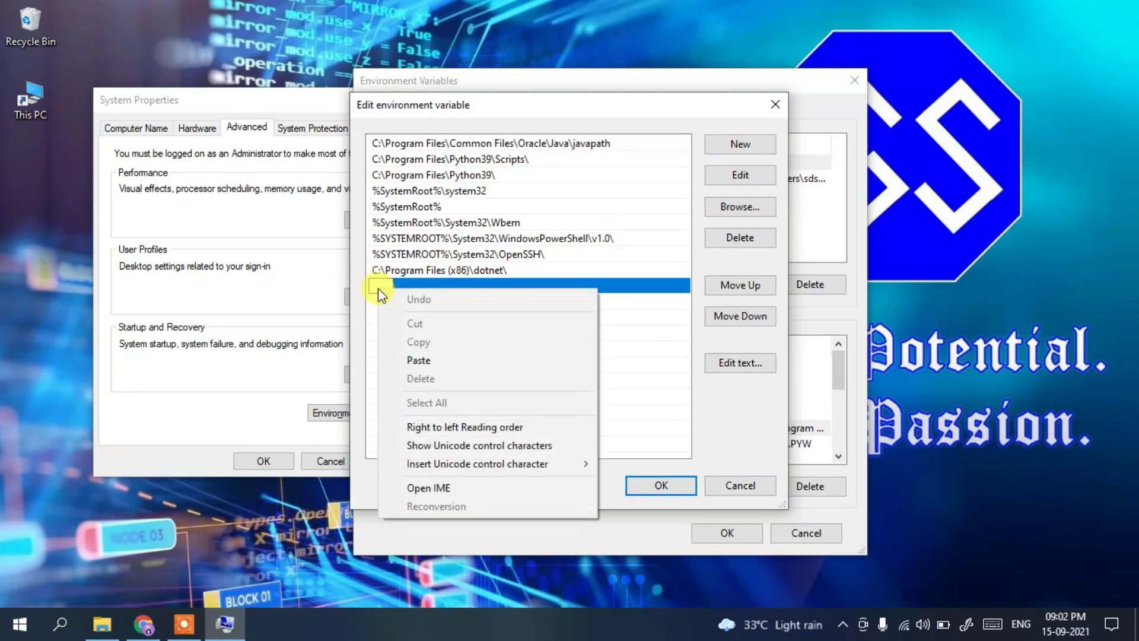
click(418, 360)
click(498, 310)
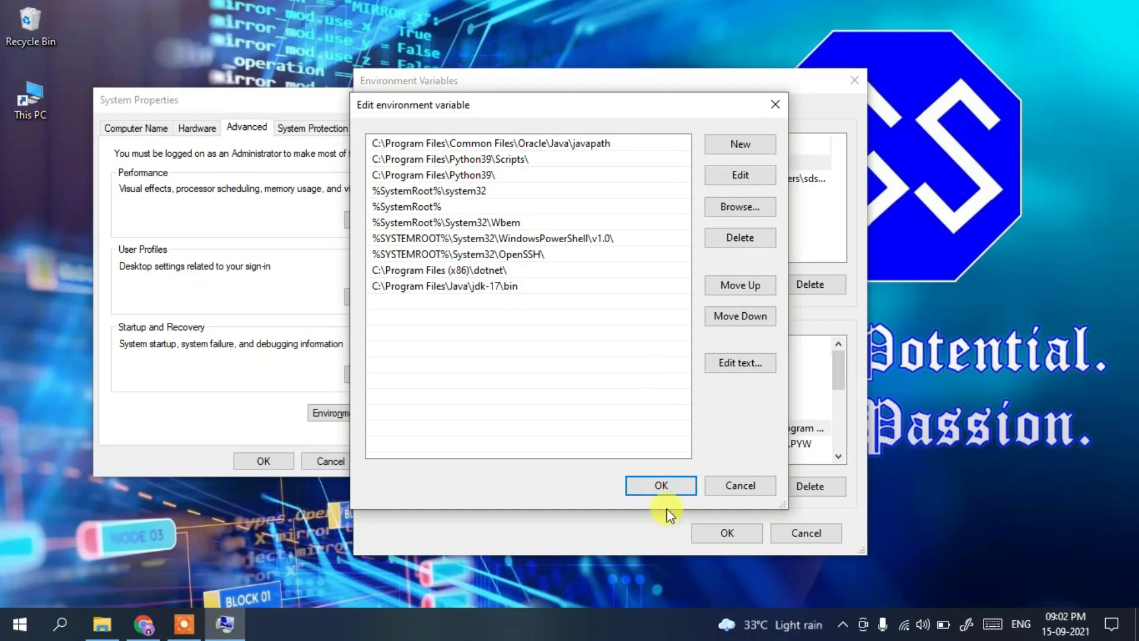
click(662, 491)
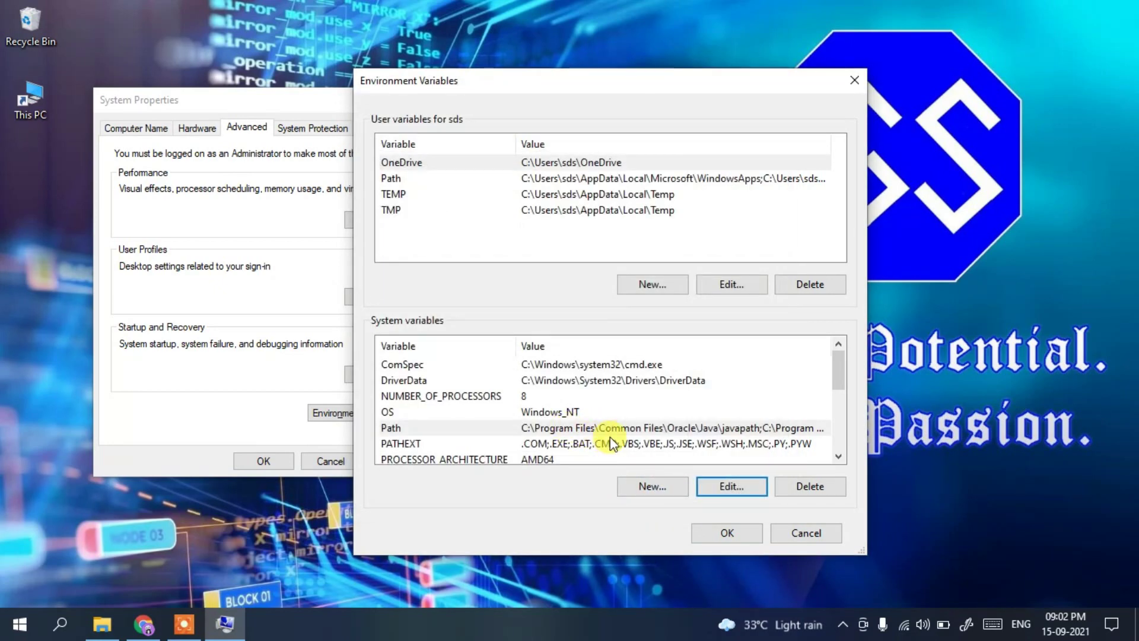
Create system variable JAVA_HOME with value C:\Program Files\Java\jdk-17 and save the environment variables.
click(649, 484)
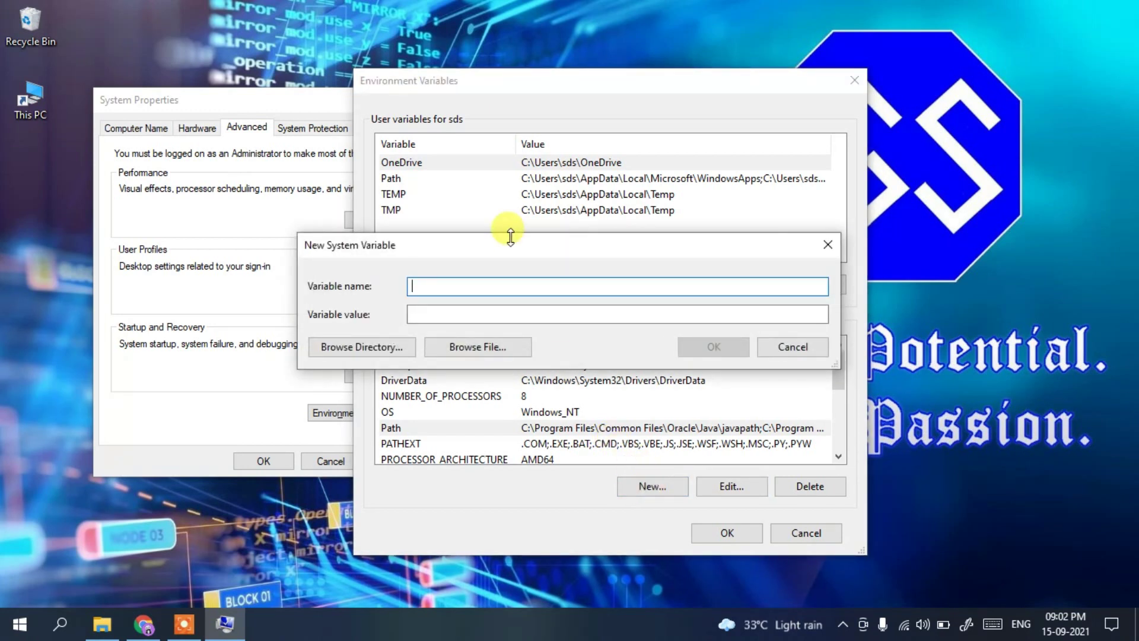
text(JAVA_HOME)
click(428, 315)
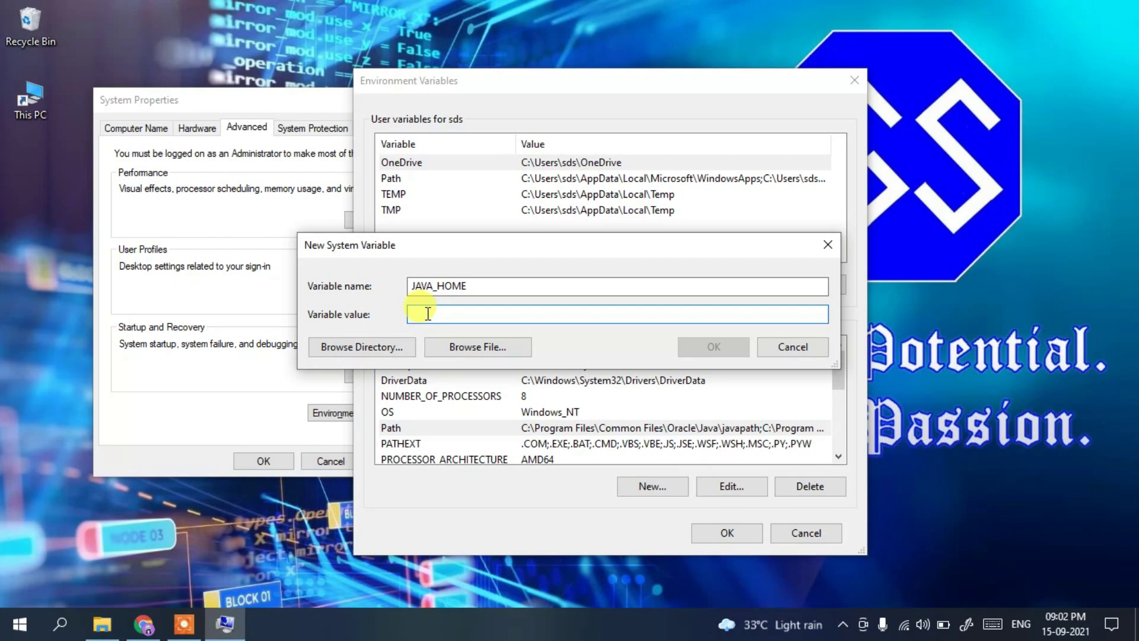
right_click(428, 314)
click(481, 385)
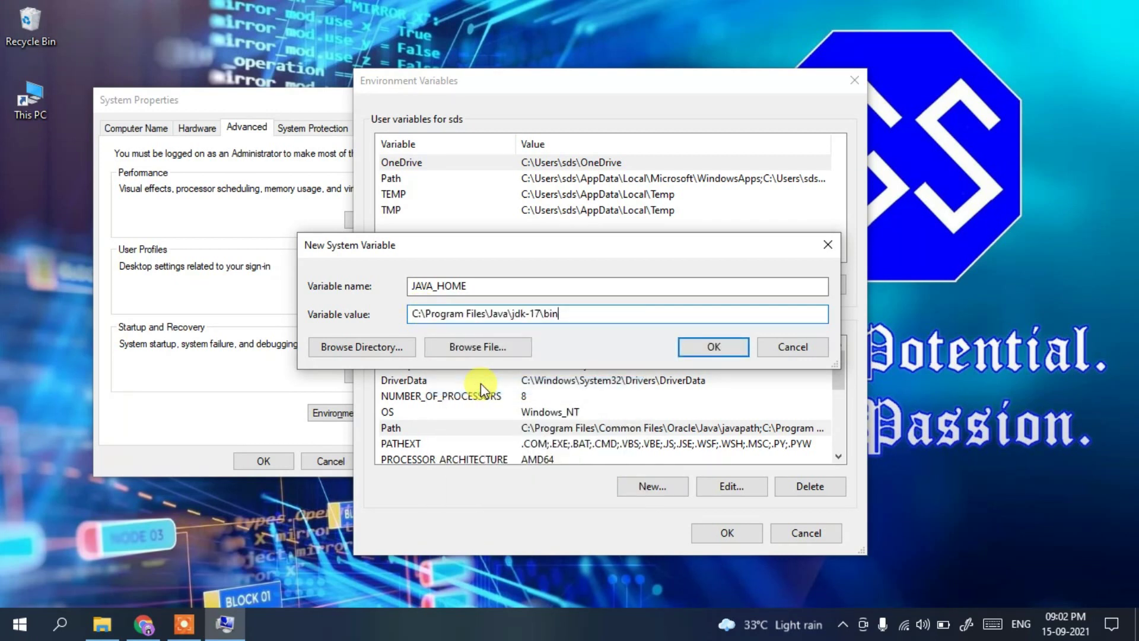
key(BackSpace)
key(BackSpace)
key(BackSpace)
key(BackSpace)
drag(537, 313, 508, 314)
click(713, 349)
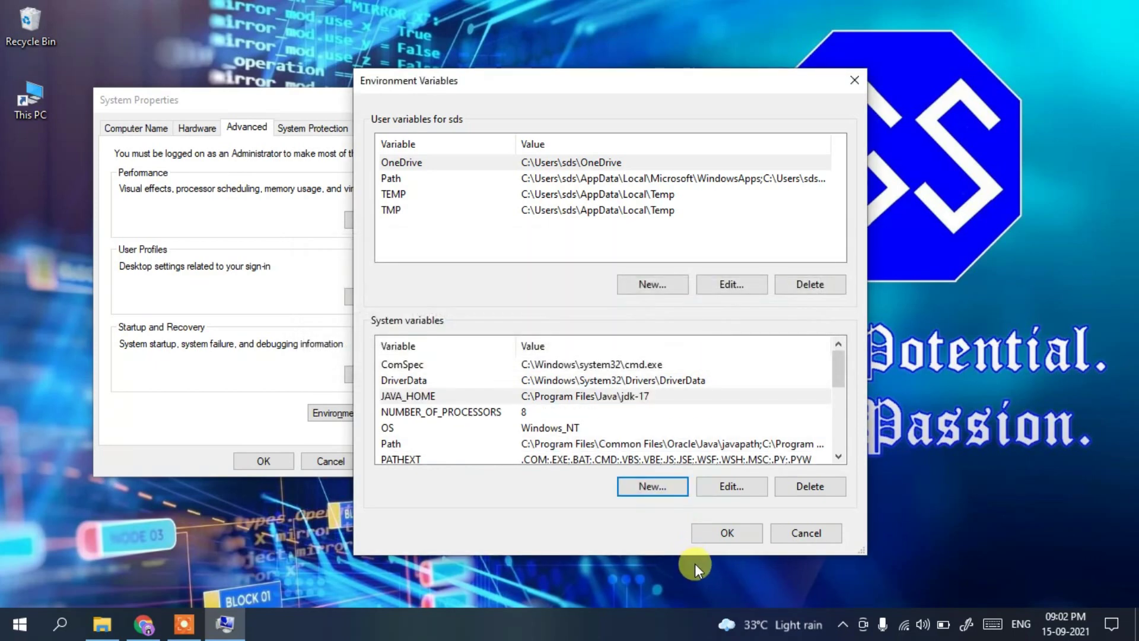
click(716, 540)
Close System Properties and open Command Prompt from a Windows search for cmd.
click(255, 457)
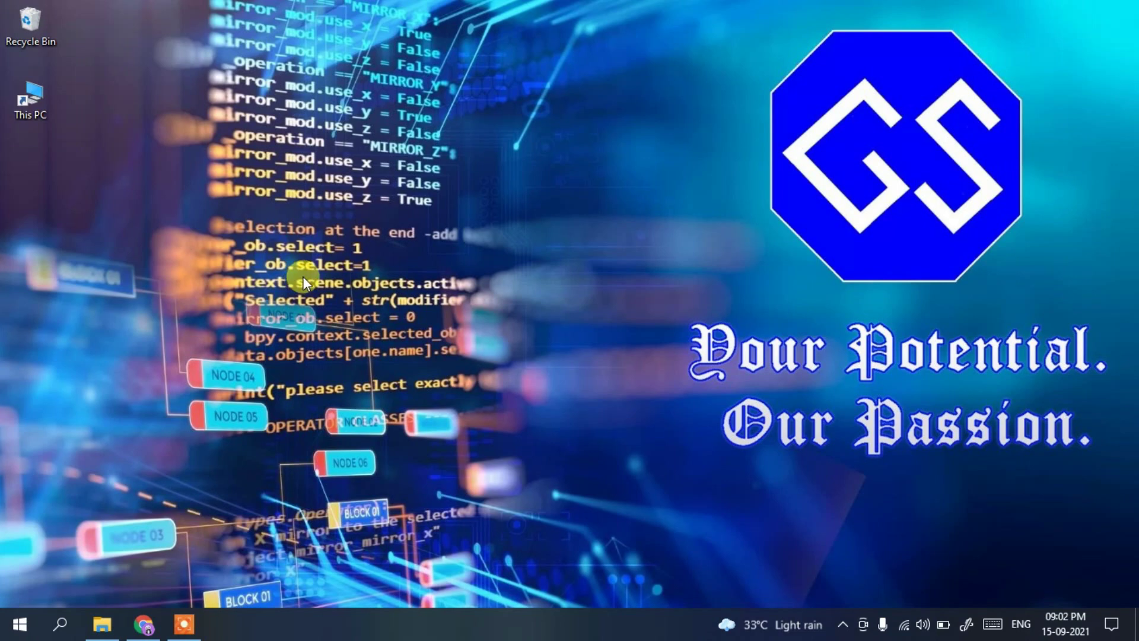
click(62, 623)
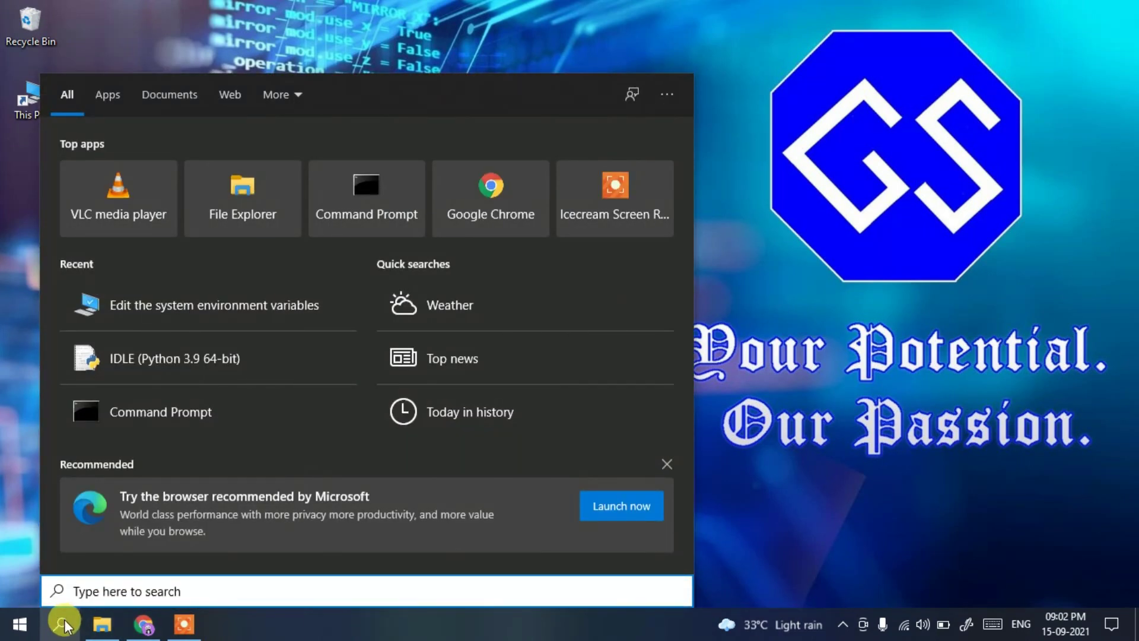
text(cmd)
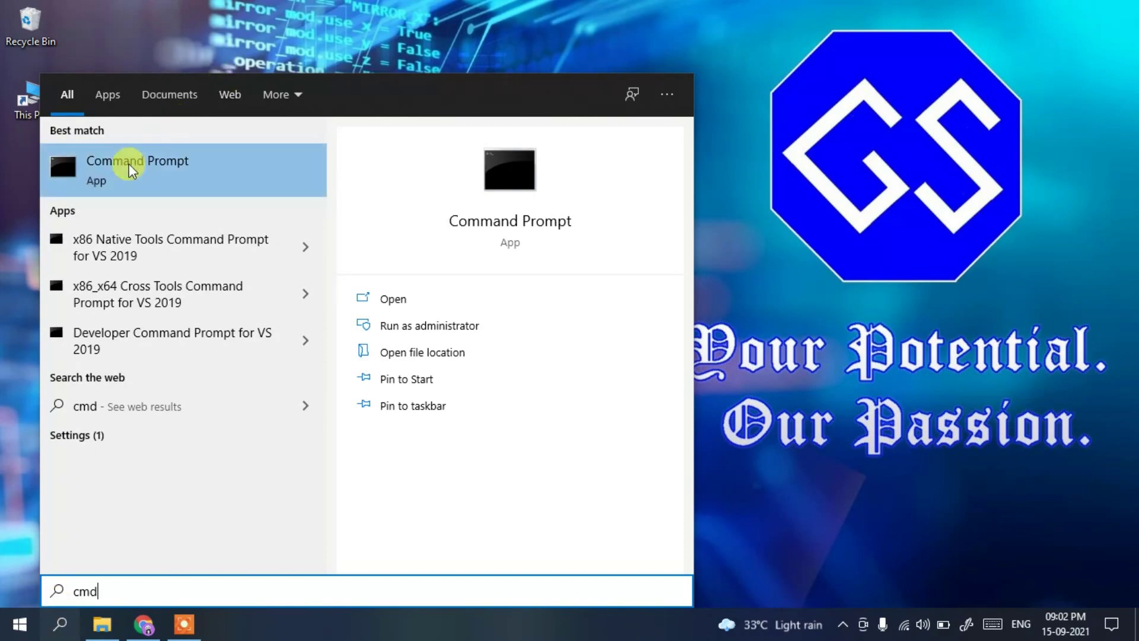
click(201, 158)
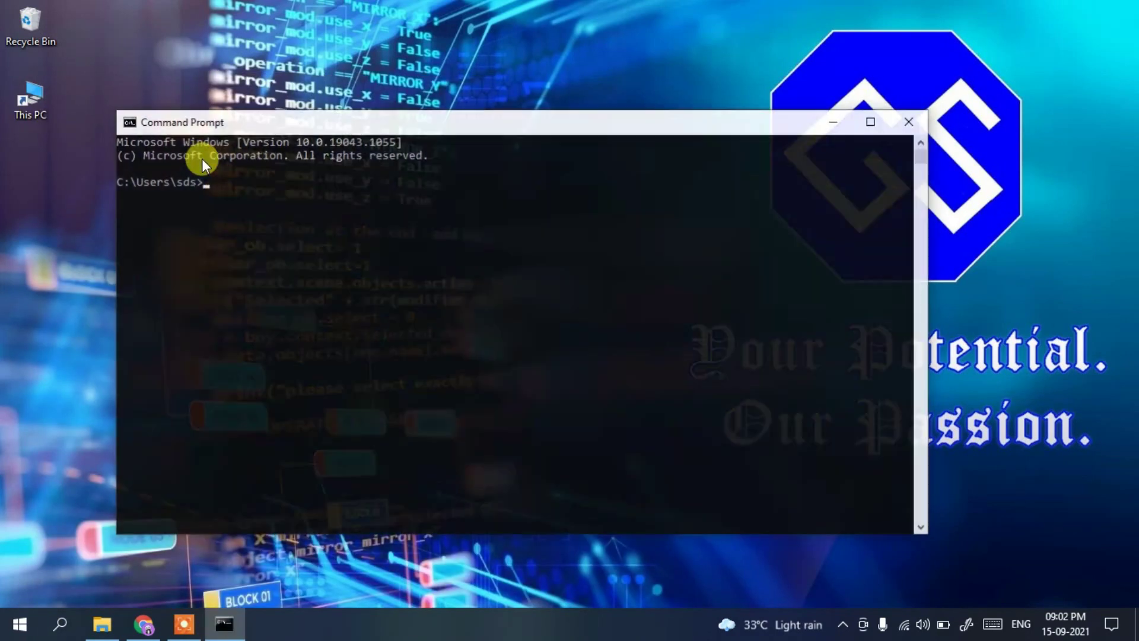
text(java --ve)
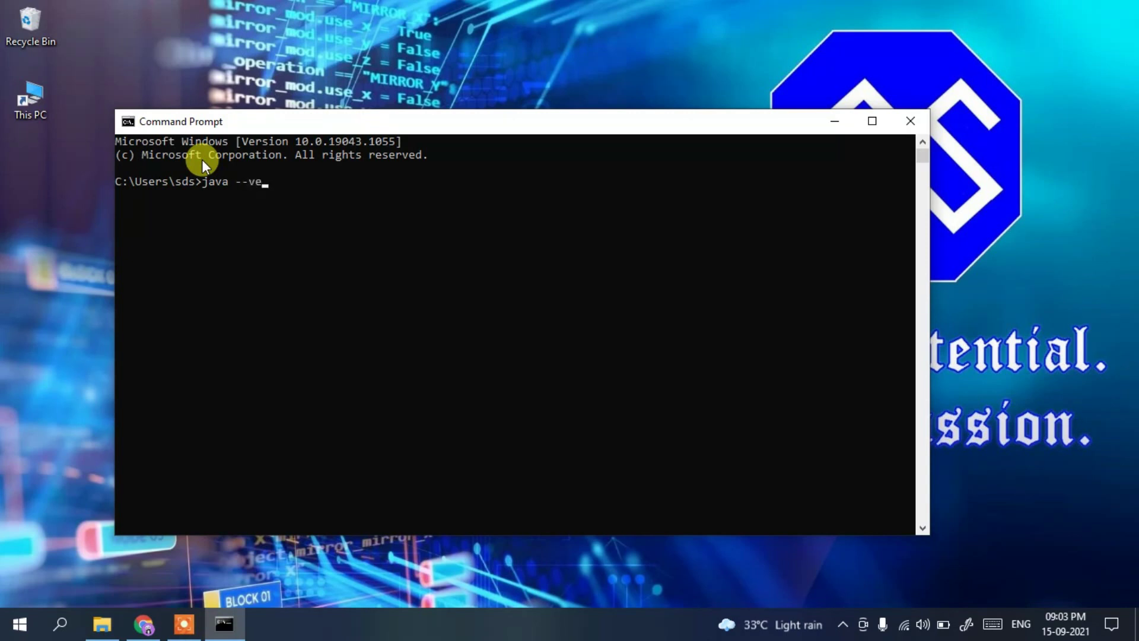
text(rsion)
key(Return)
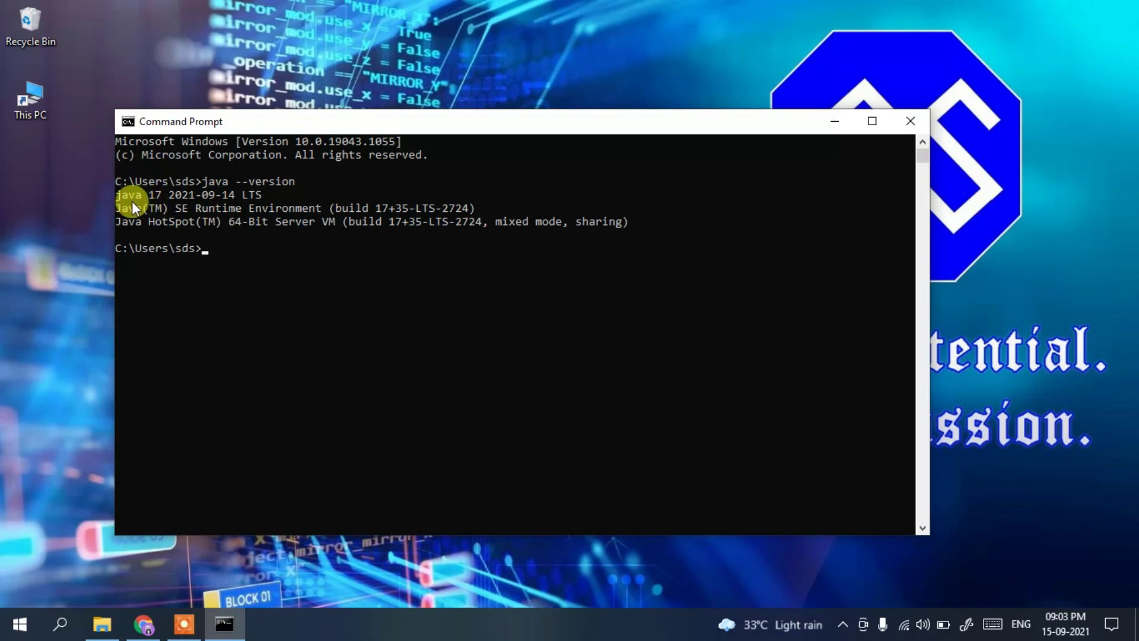
click(117, 197)
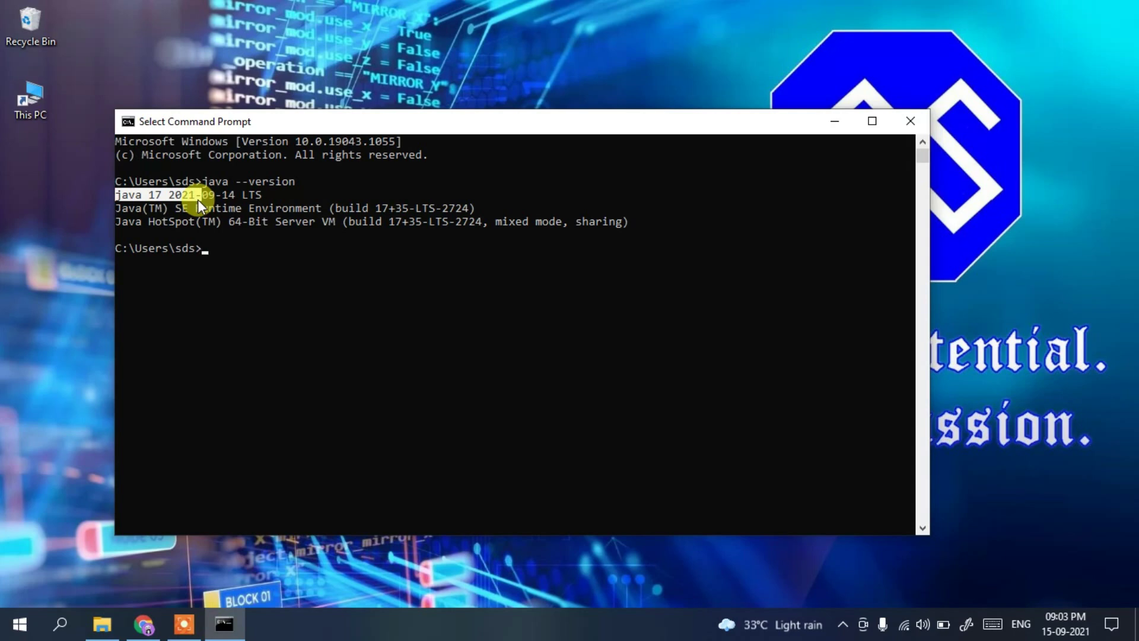
click(916, 122)
Create a new folder named java on the desktop.
right_click(440, 151)
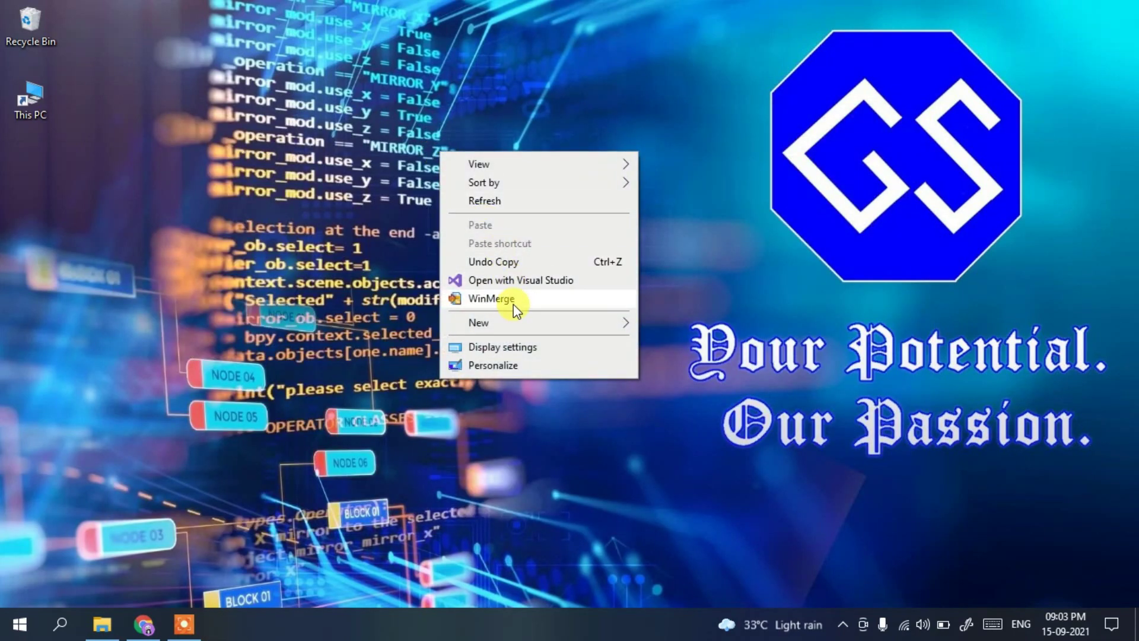
mouse_move(522, 322)
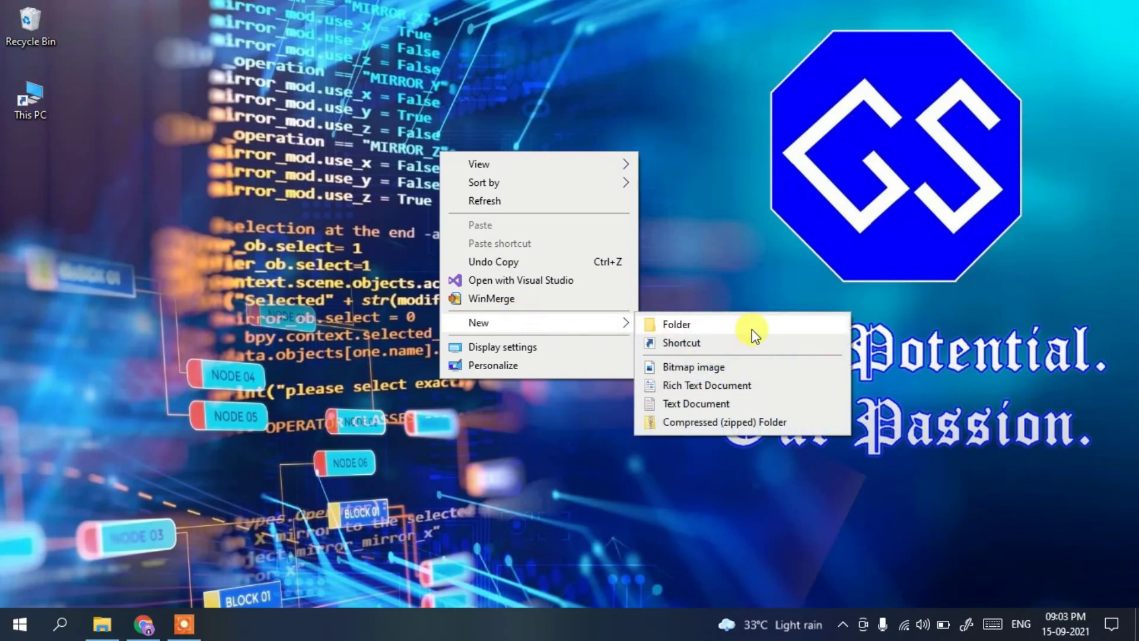
click(719, 323)
text(java)
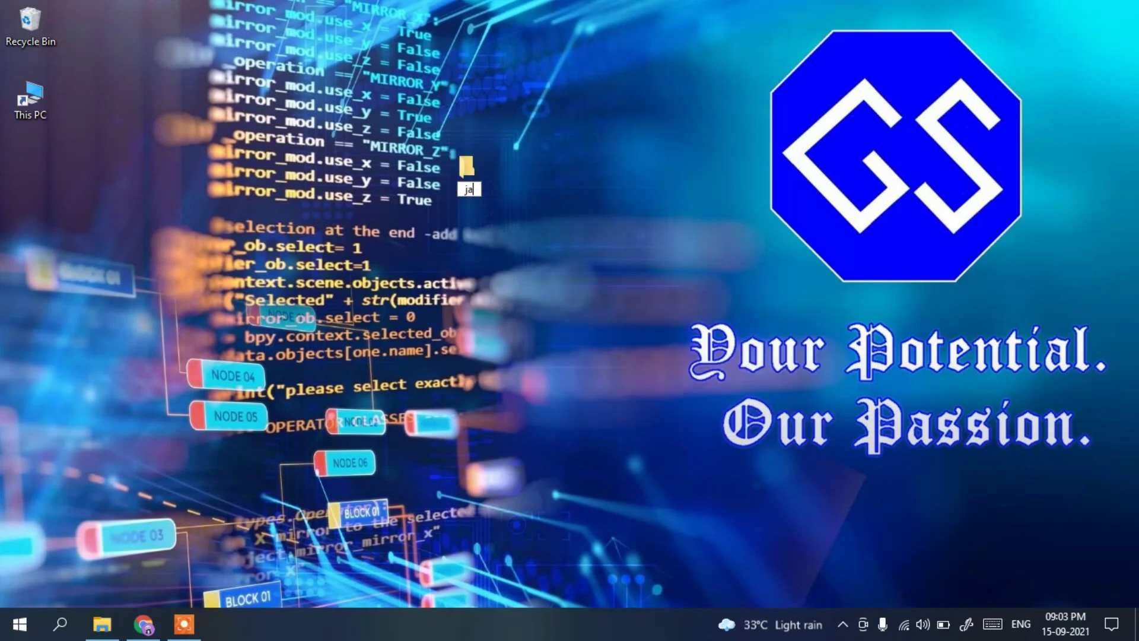
click(468, 173)
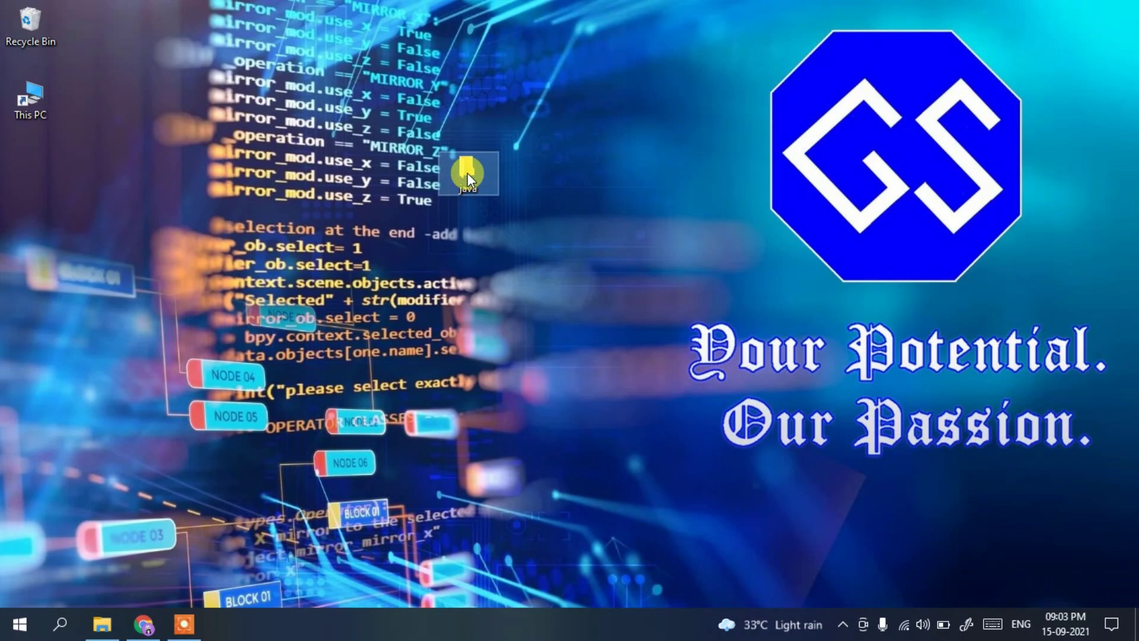
Inside the java folder, create a New Text Document and open it in Notepad.
double_click(468, 173)
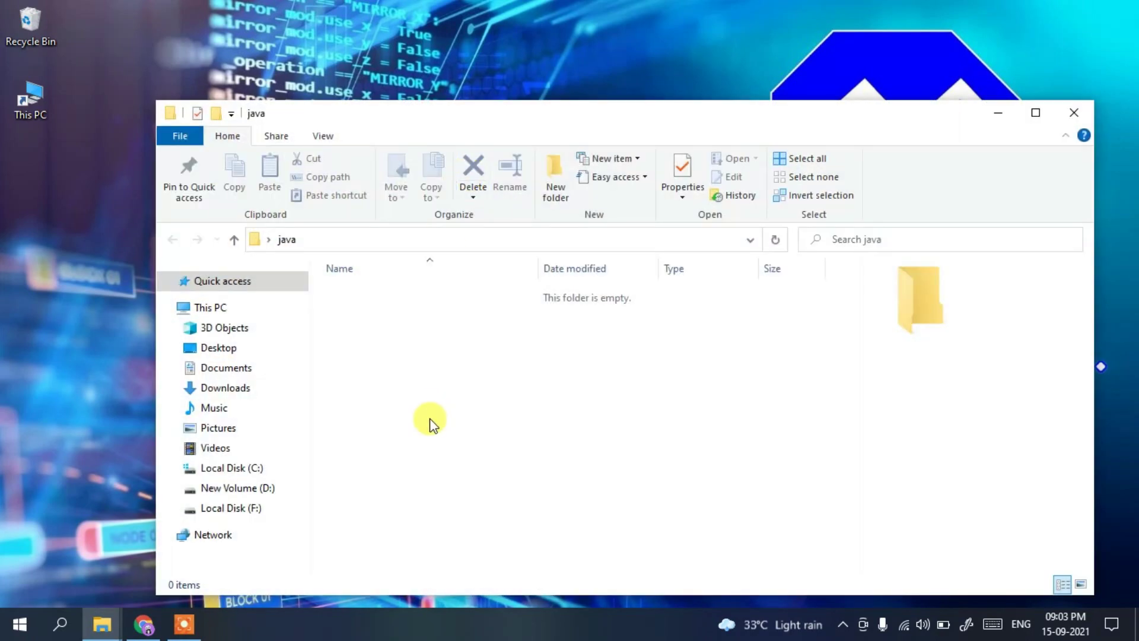
right_click(430, 425)
mouse_move(540, 380)
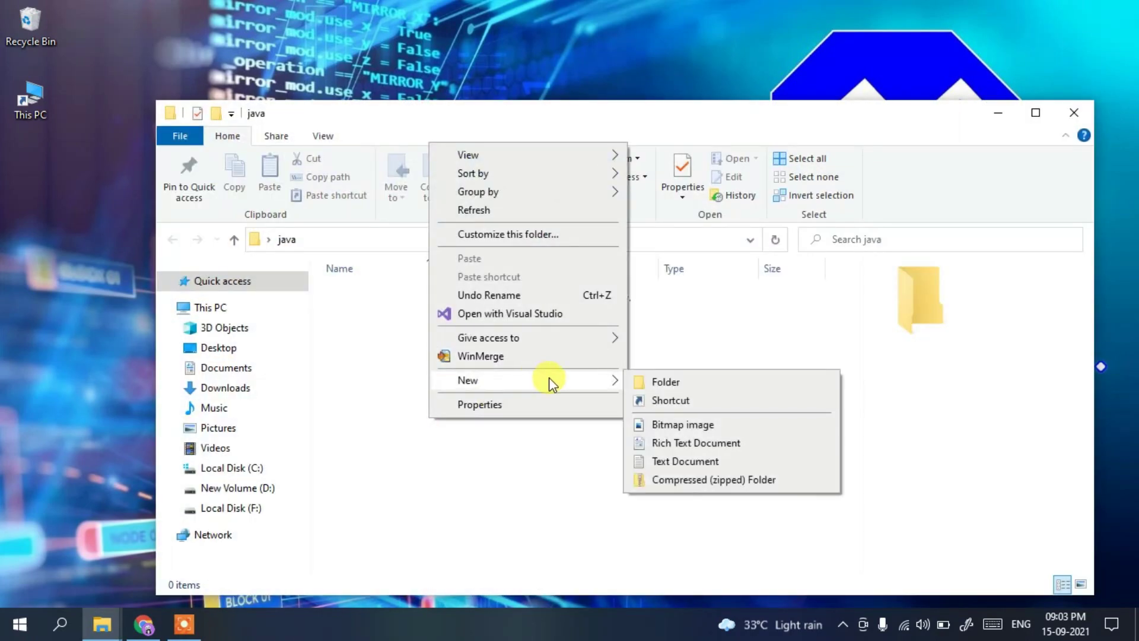
click(676, 460)
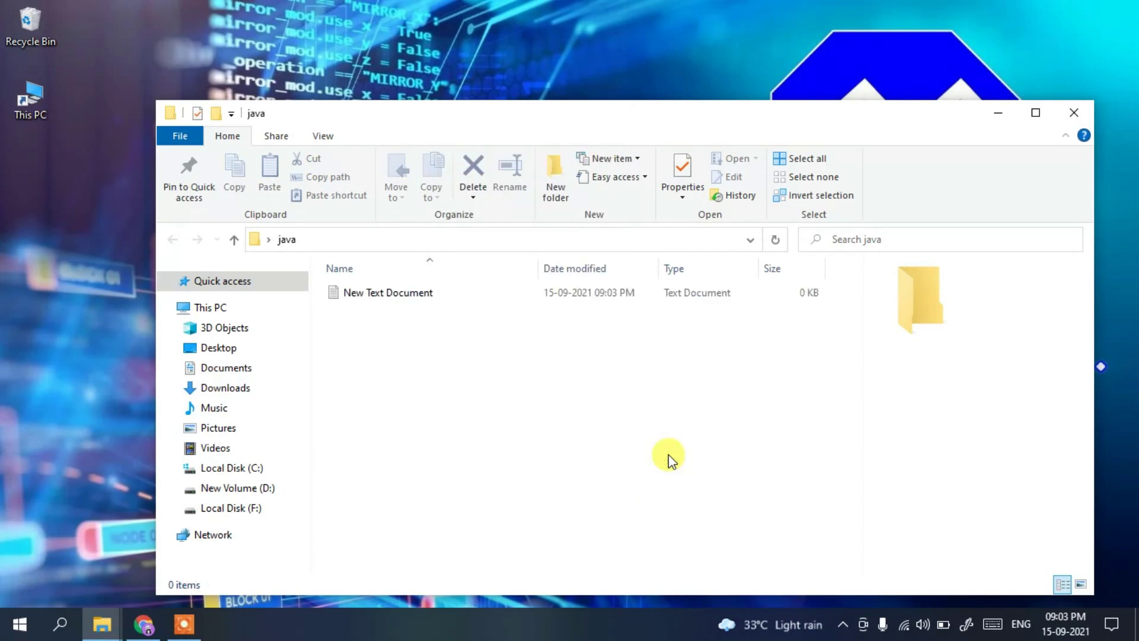
double_click(482, 296)
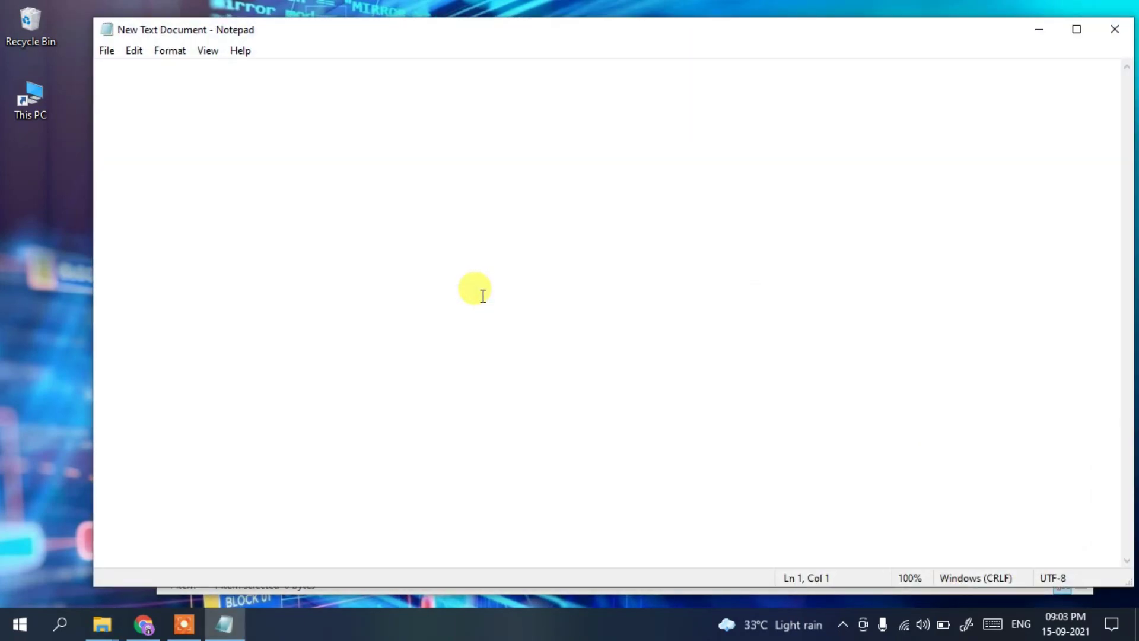
Type the class HelloWorld header and an empty public static void main(String args[]) method.
text(class H)
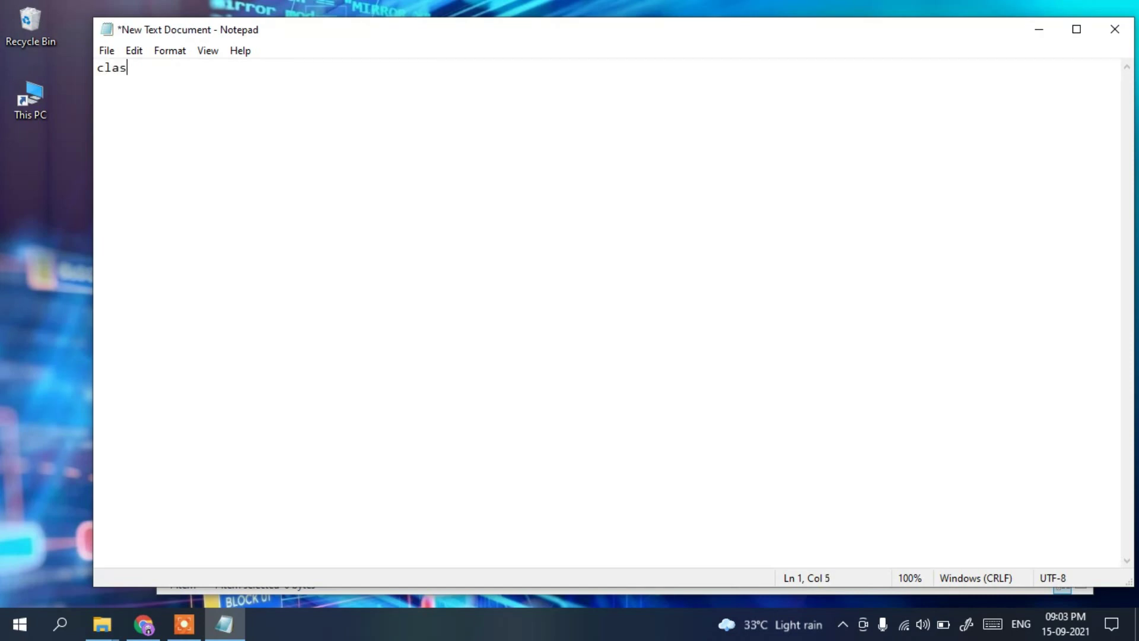
text(elloWorld{)
key(Return)
key(Return)
text(})
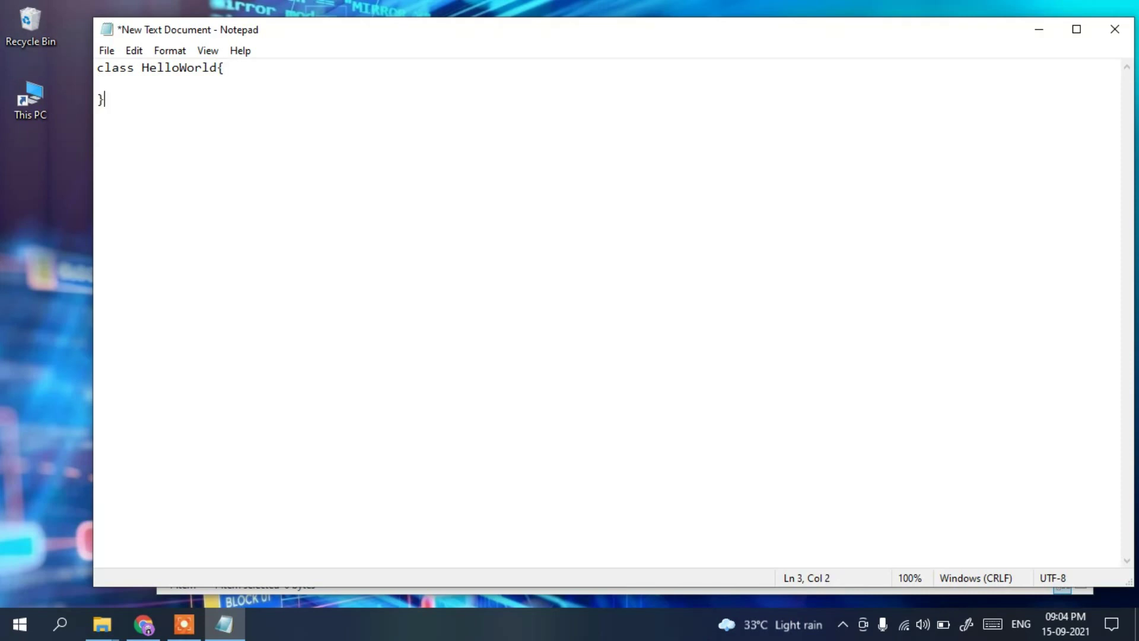
text(ublic )
text(st)
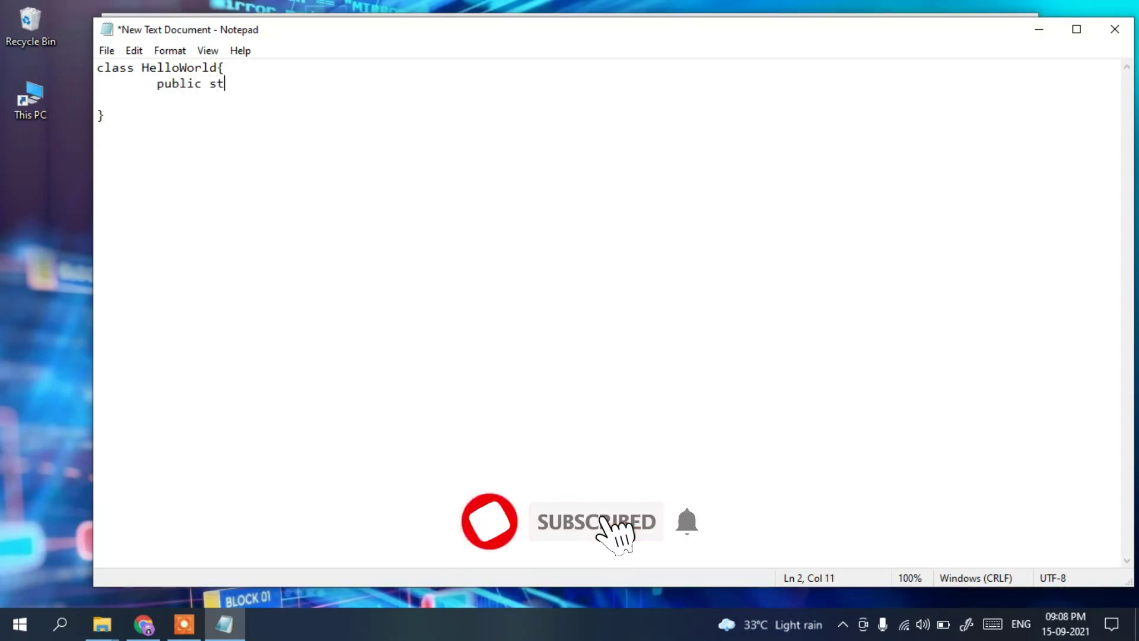
text(atic void )
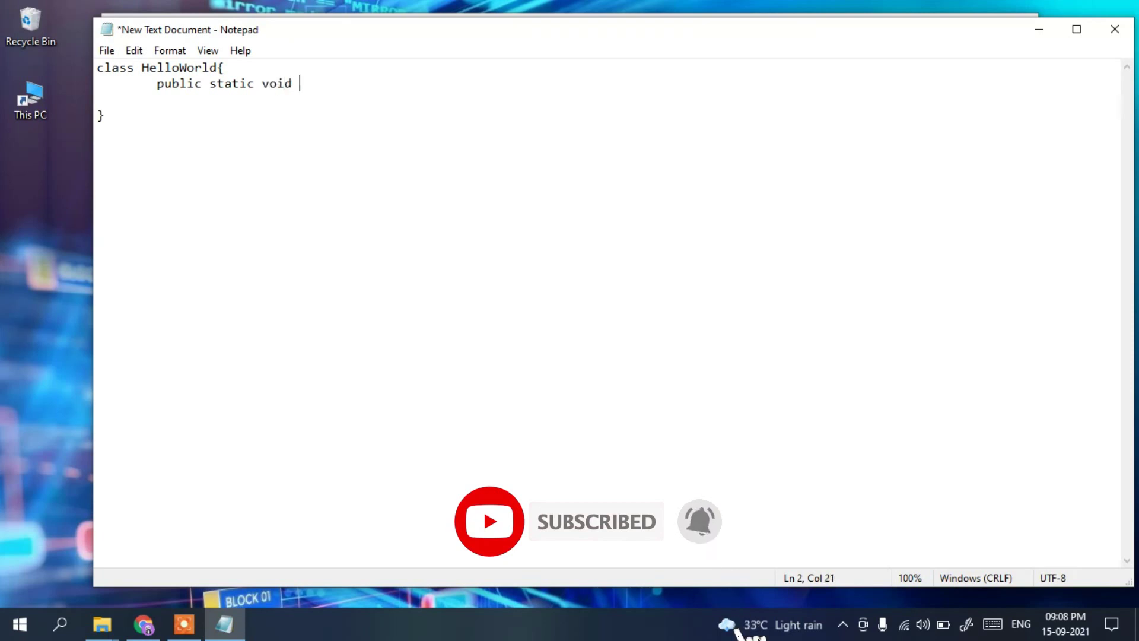
text(main(Stron)
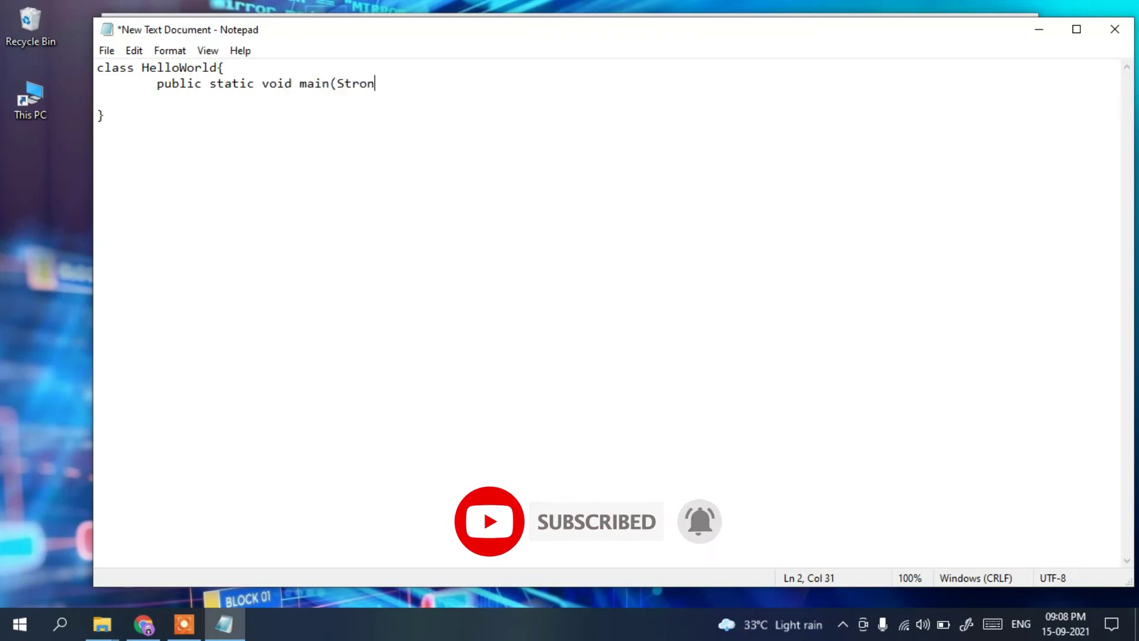
key(BackSpace)
key(BackSpace)
text(ing )
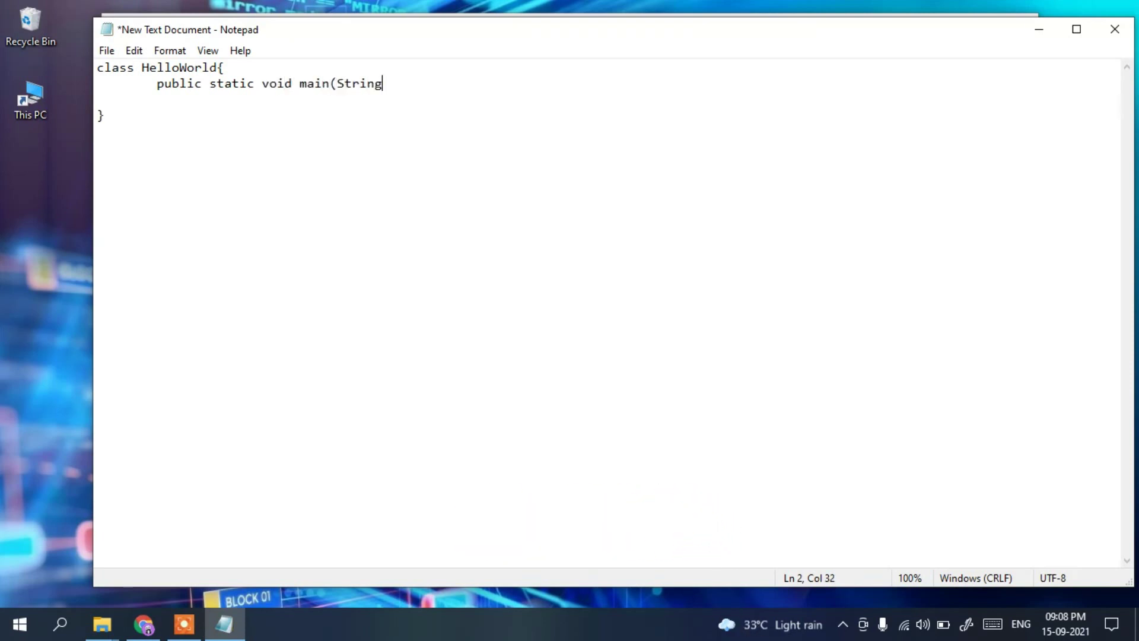
text(args[]))
key(Return)
text({)
key(Return)
key(Return)
text(})
Inside main, add the indented line System.out.println("Hello World");.
key(Up)
key(Tab)
key(Tab)
text(System.o)
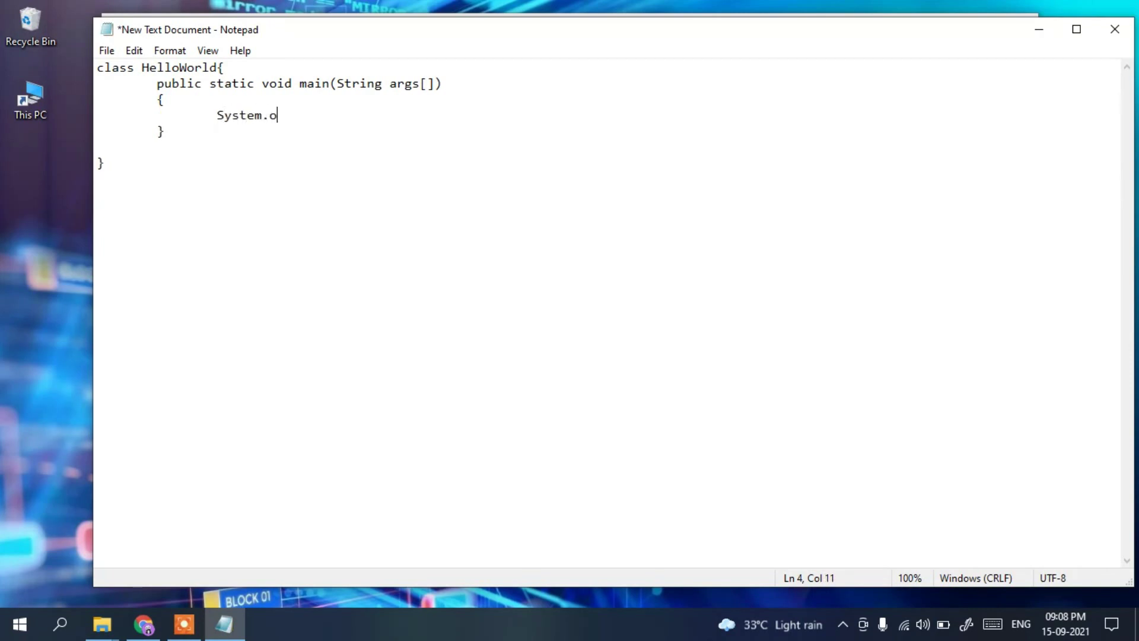
text(ut.println(""):)
key(Left)
key(Left)
text(Hello Worl)
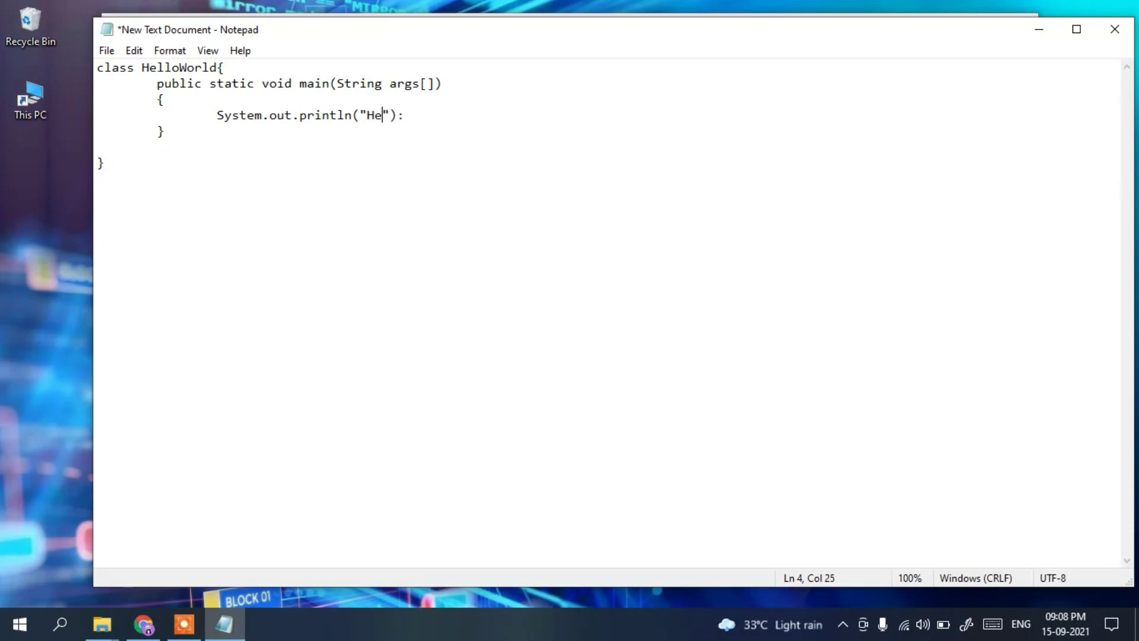
text(d)
key(Right)
key(Right)
key(Right)
key(BackSpace)
text(;)
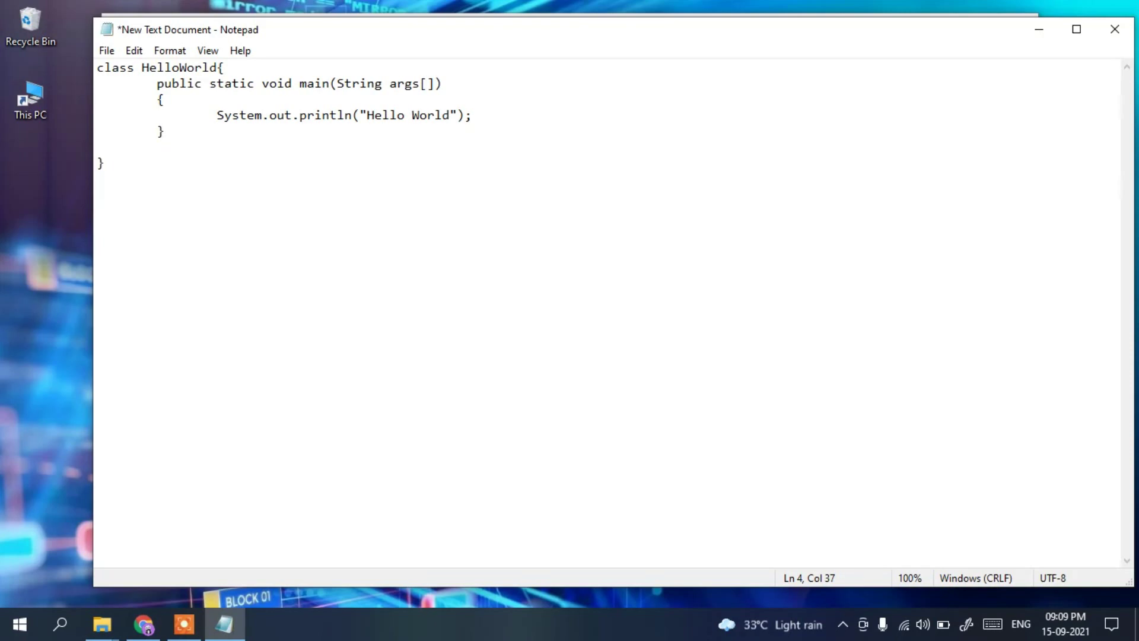
click(106, 51)
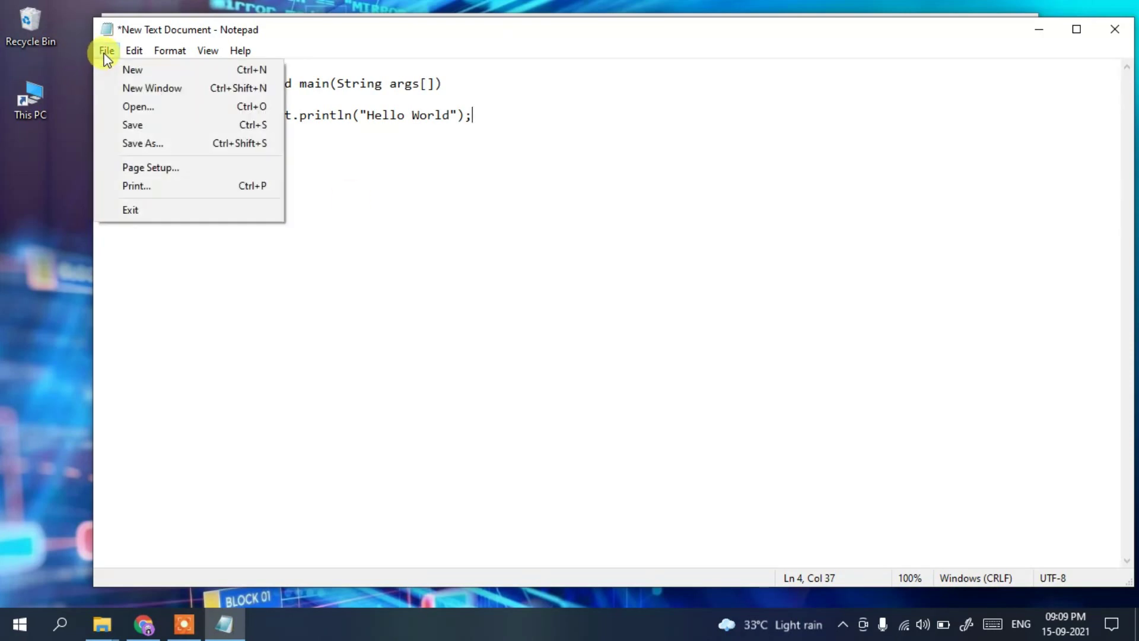
Save the code as HelloWorld.java in the java folder with Save as type set to All Files.
click(145, 144)
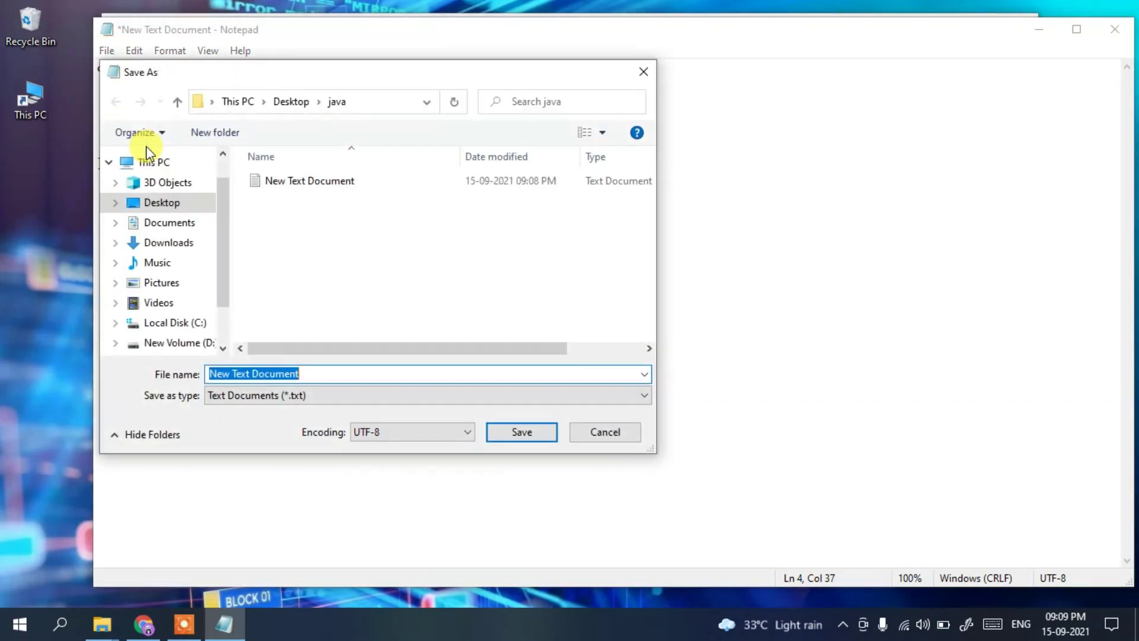
text(H)
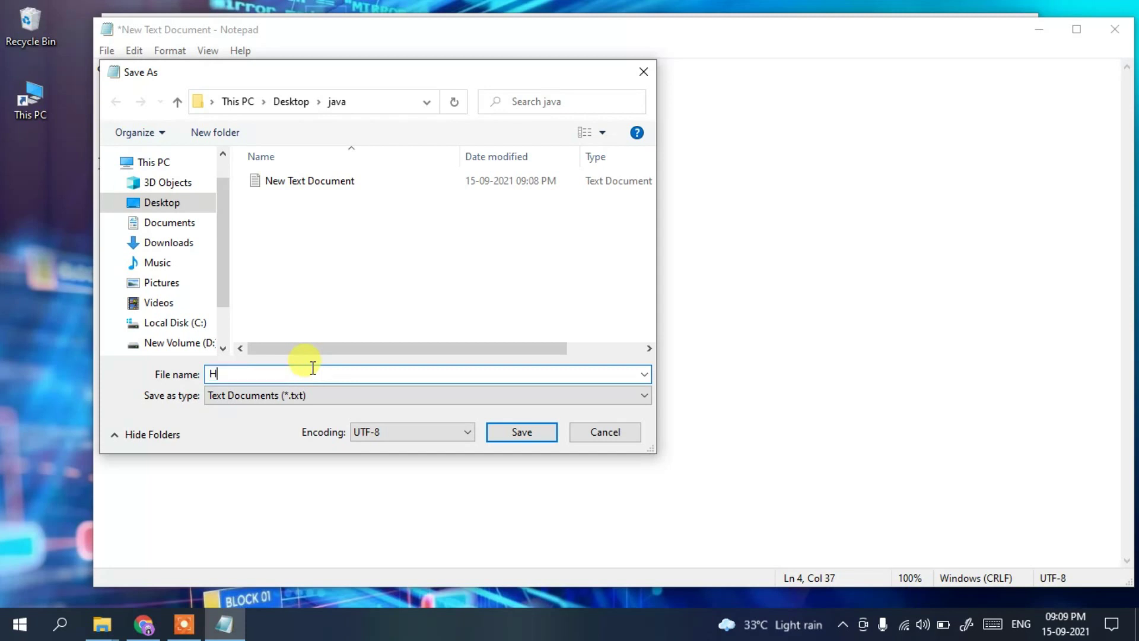
text(elloWo)
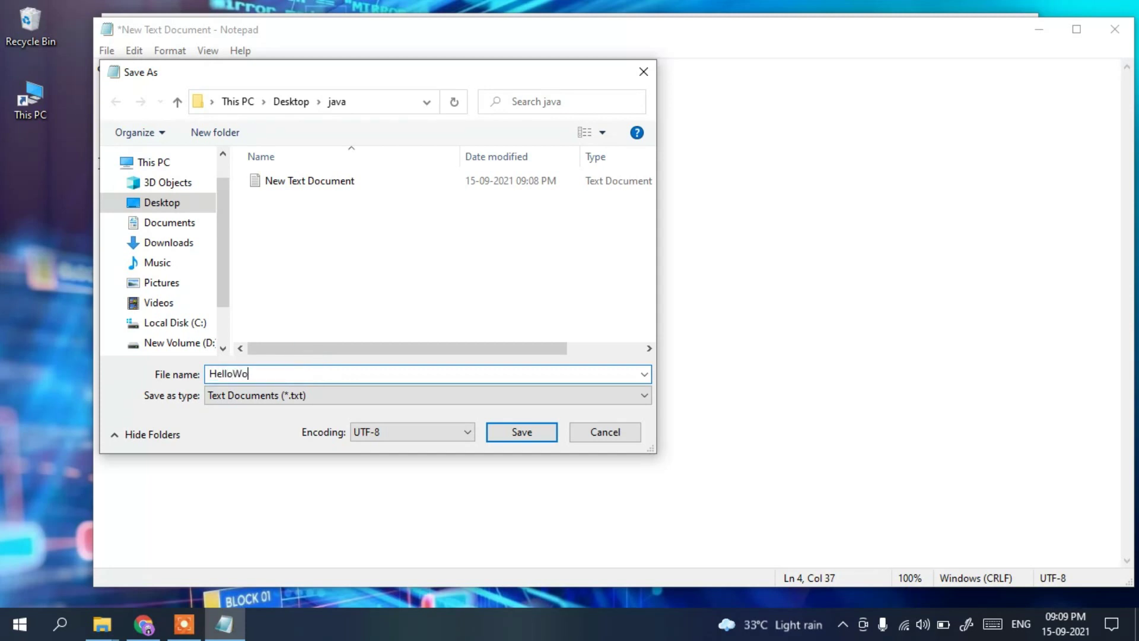
text(rld.java)
click(230, 402)
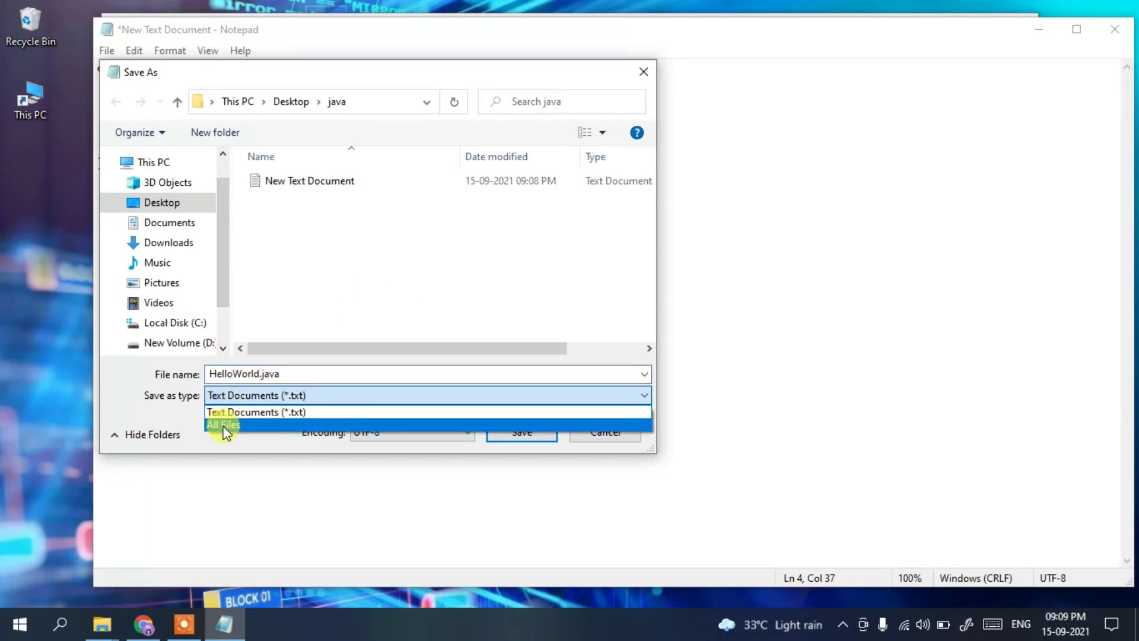
click(226, 425)
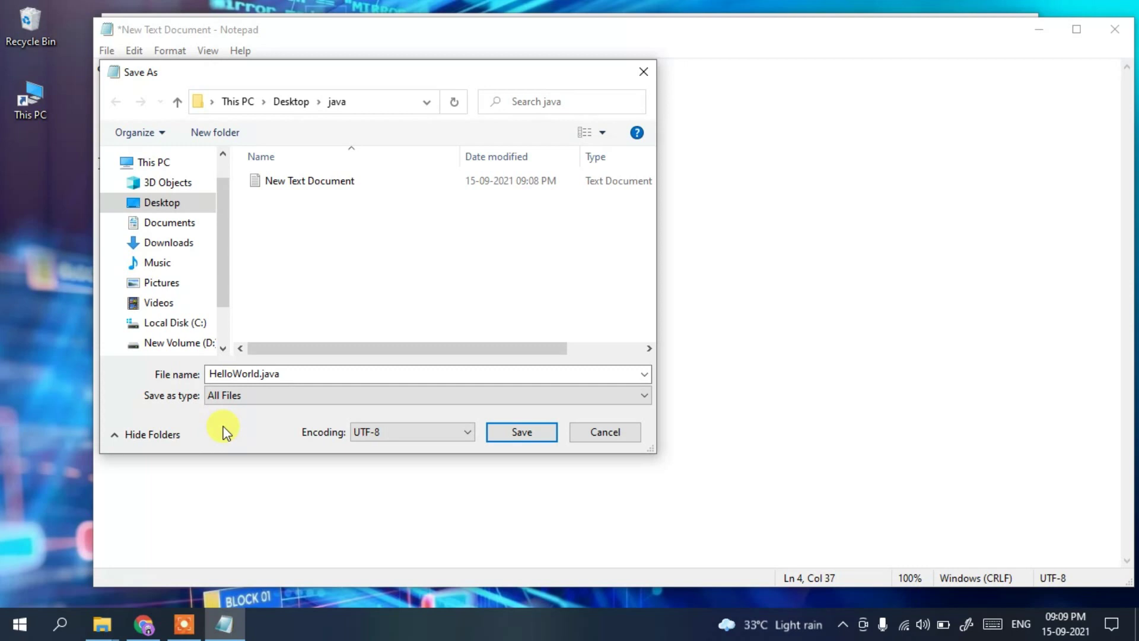
click(286, 374)
double_click(295, 374)
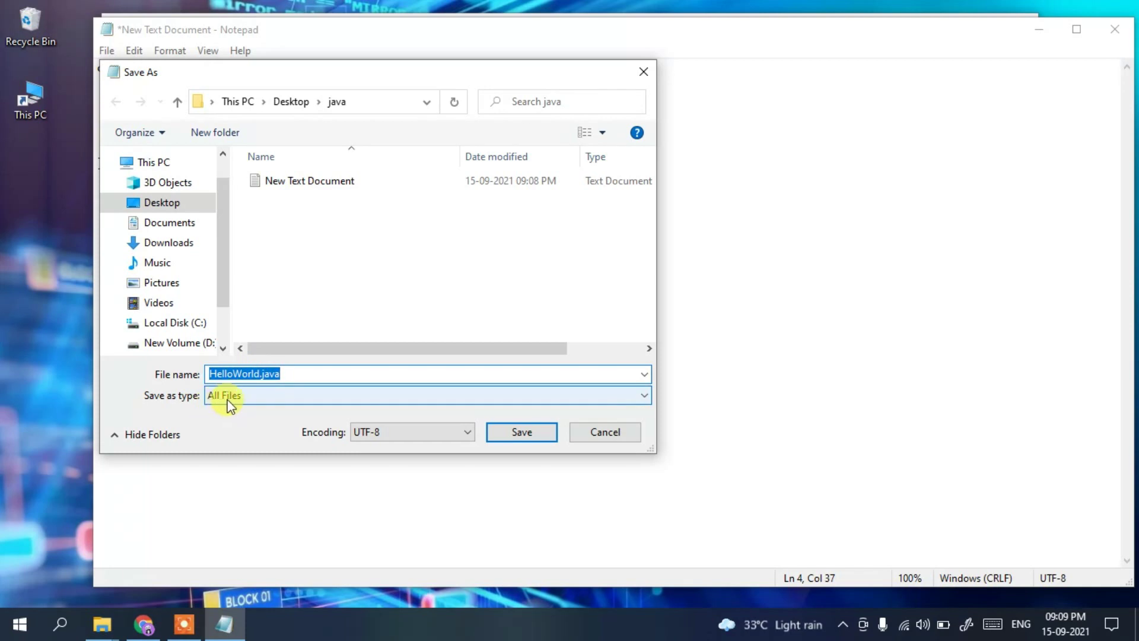
click(523, 435)
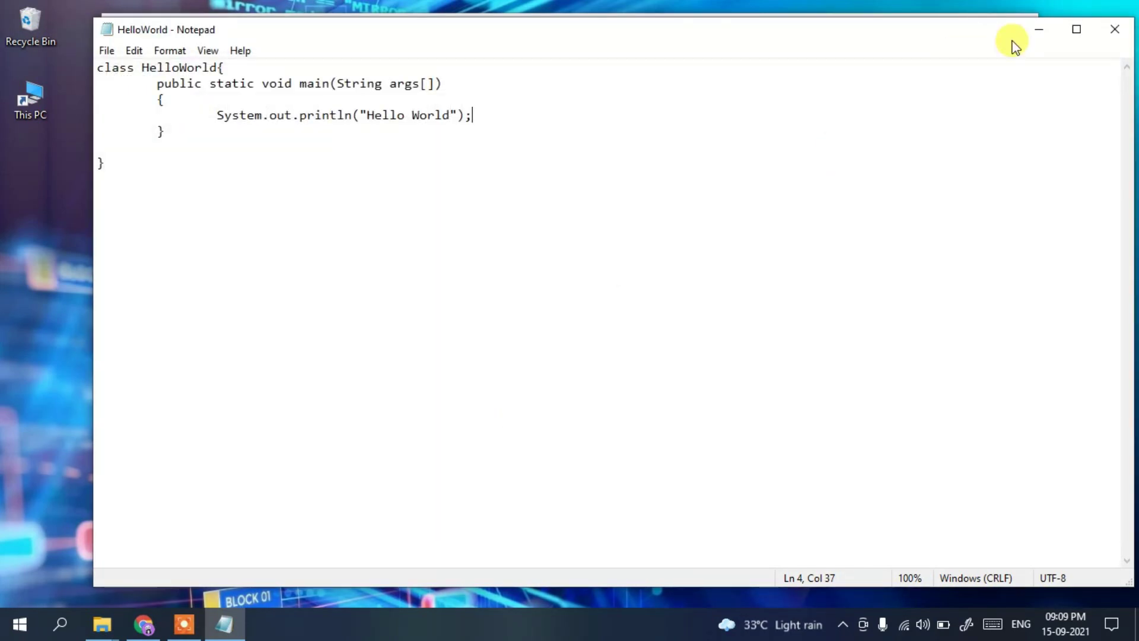
Minimize Notepad and open Command Prompt in the java folder by entering cmd in the address bar.
click(1032, 35)
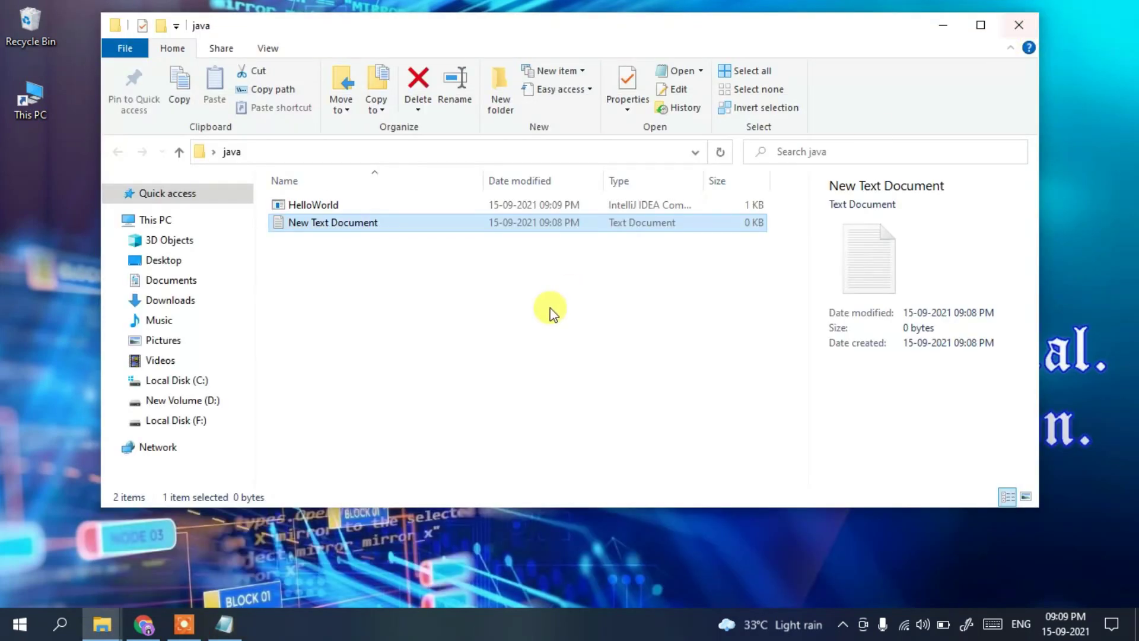
click(501, 153)
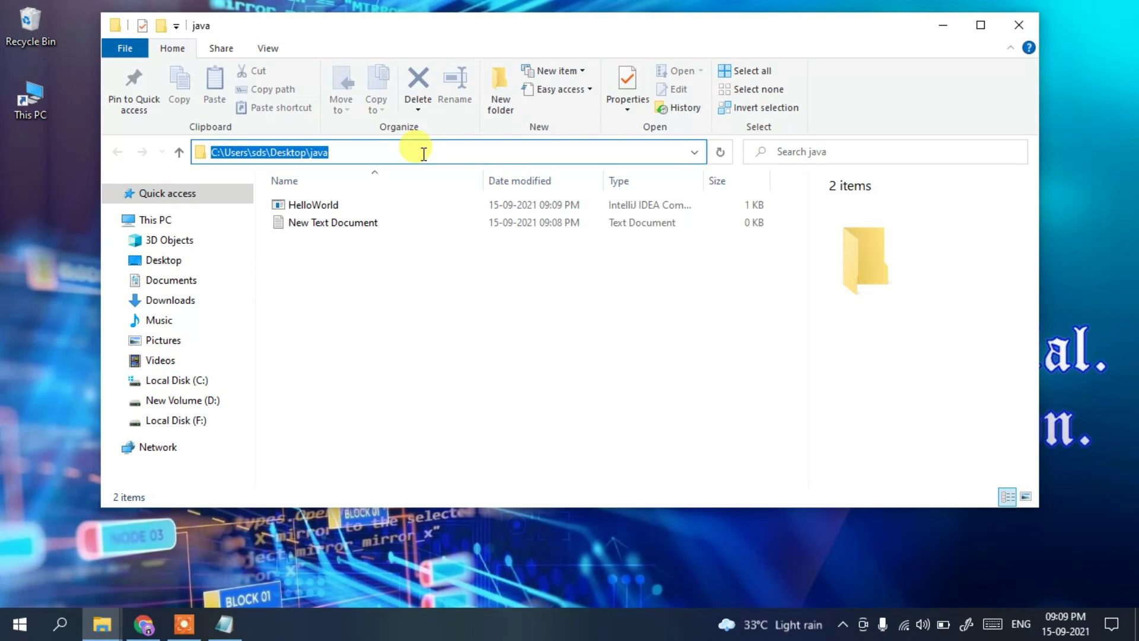
text(cmd)
key(Return)
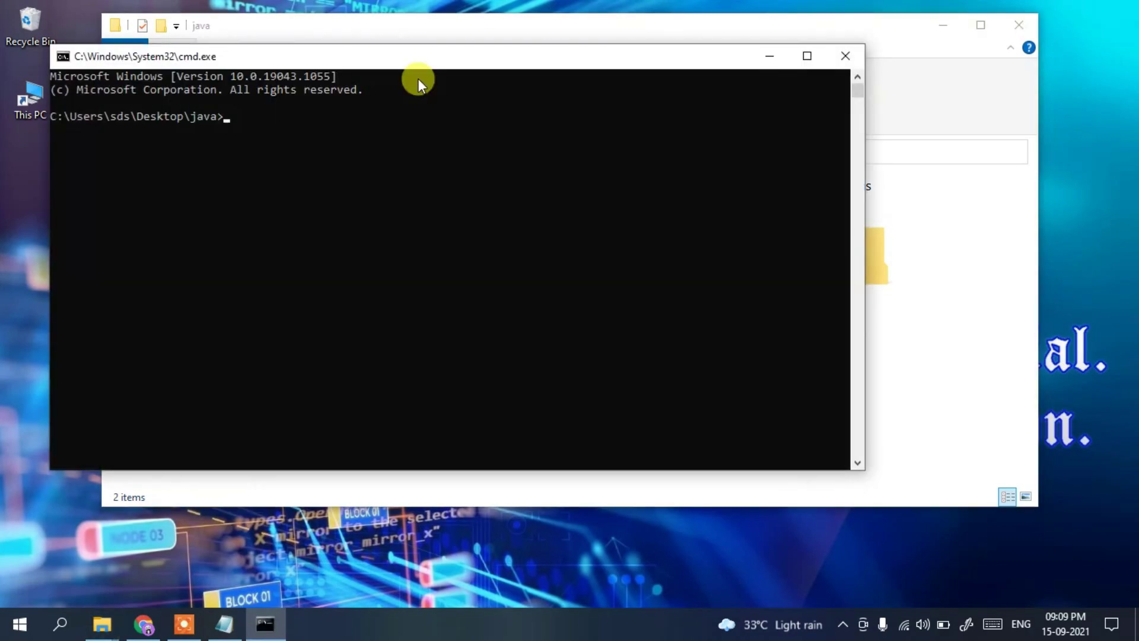
drag(413, 56, 560, 247)
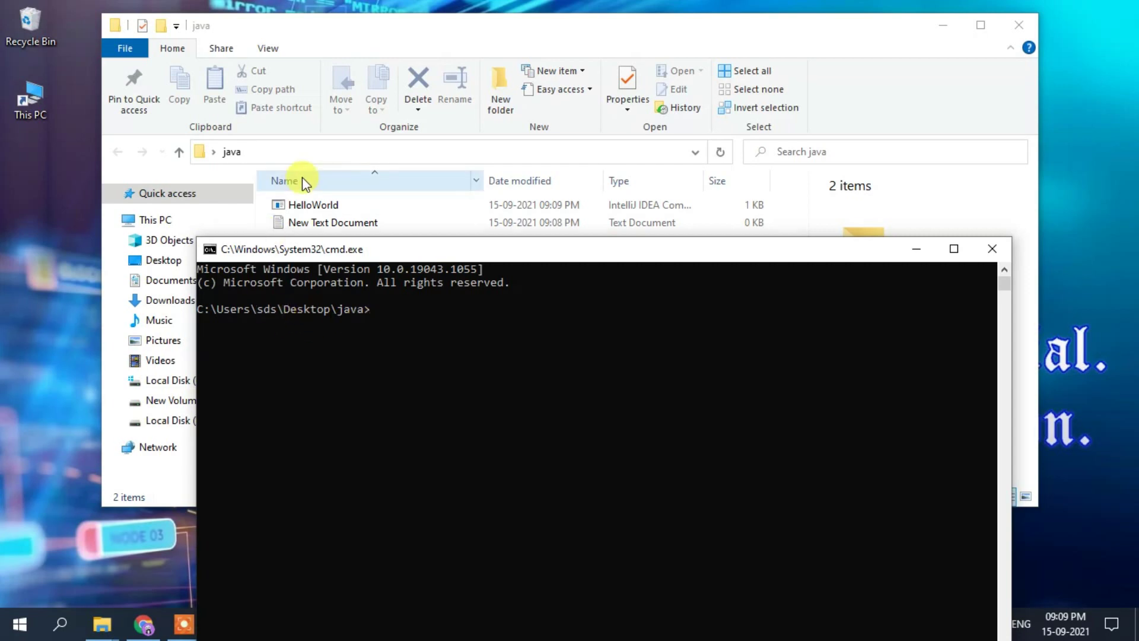
drag(370, 304, 313, 300)
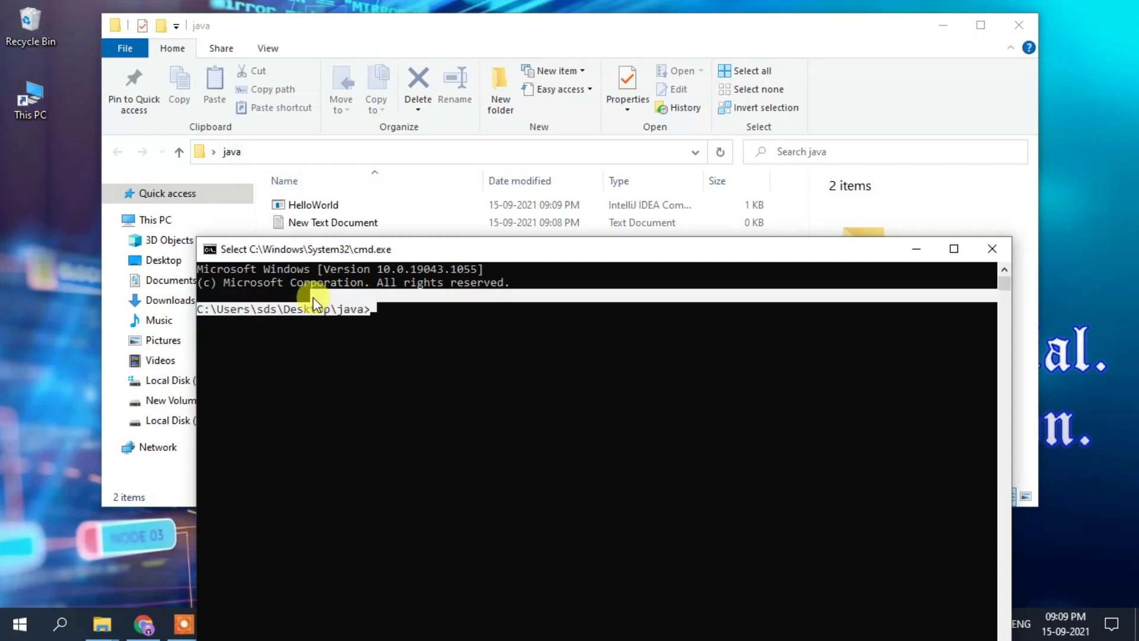
click(396, 331)
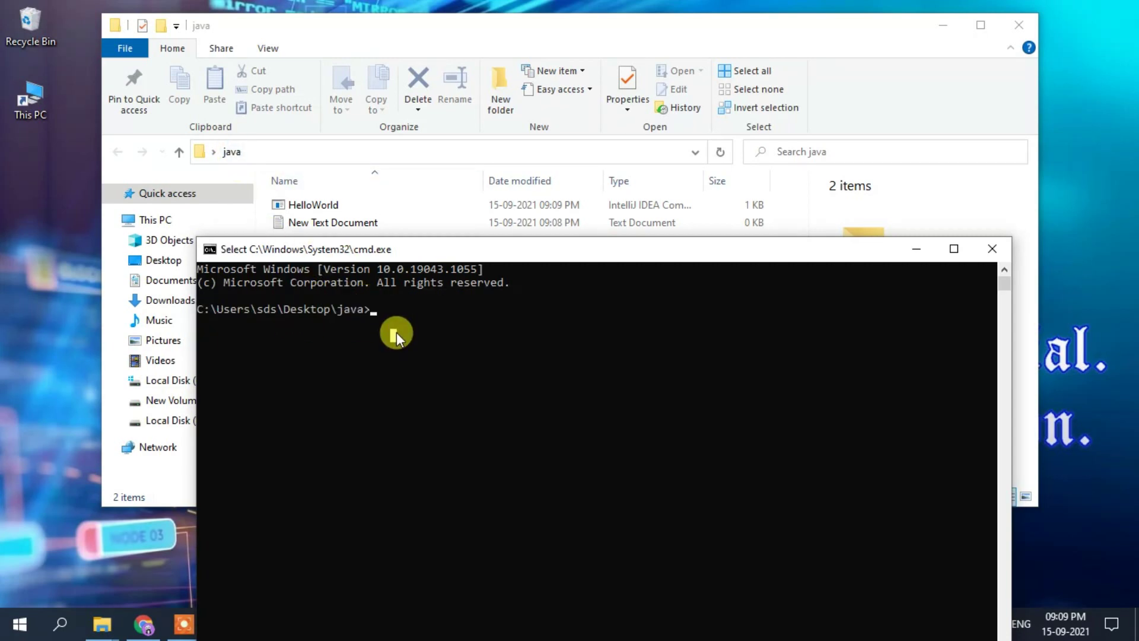
Compile the source with javac HelloWorld.java so HelloWorld.class appears in the folder.
text(javac)
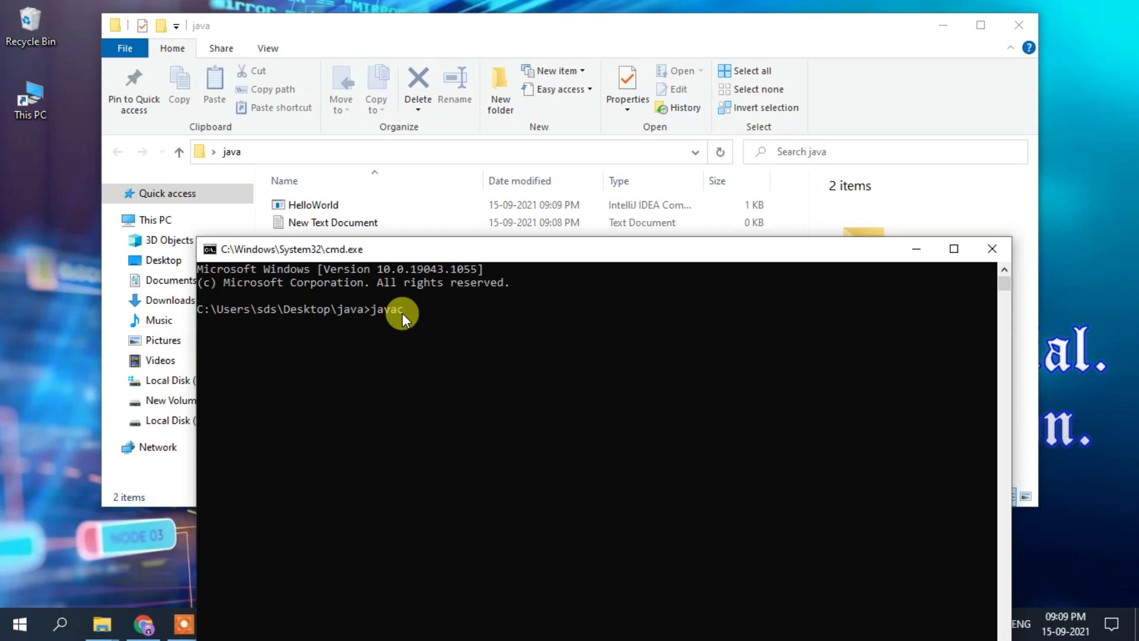
text(HelloWorld.java)
key(Return)
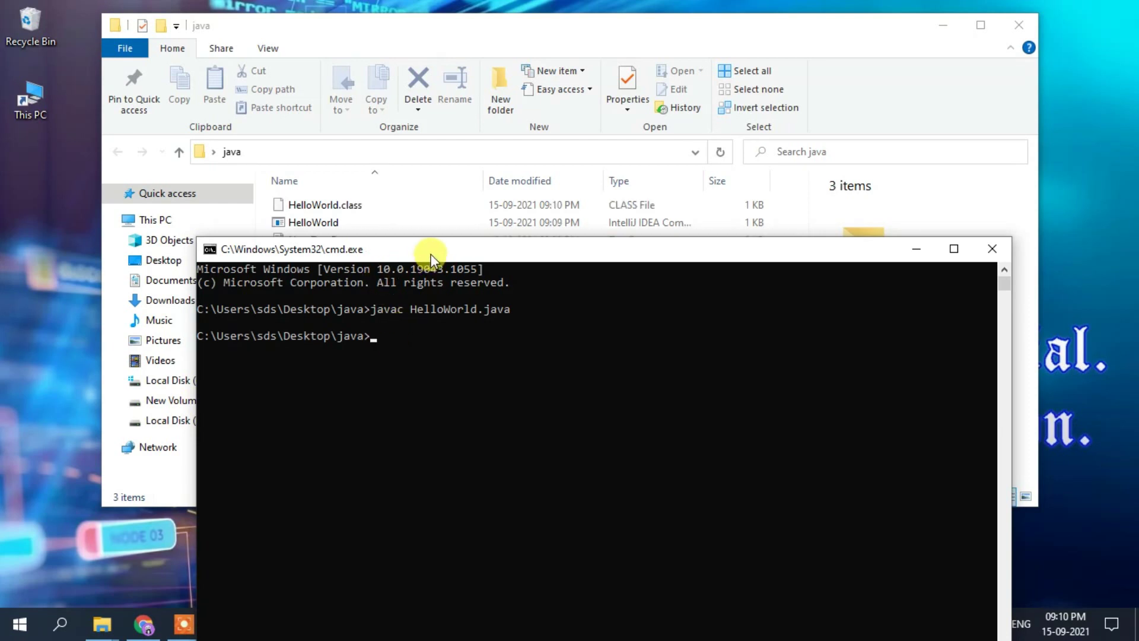
drag(431, 254, 432, 285)
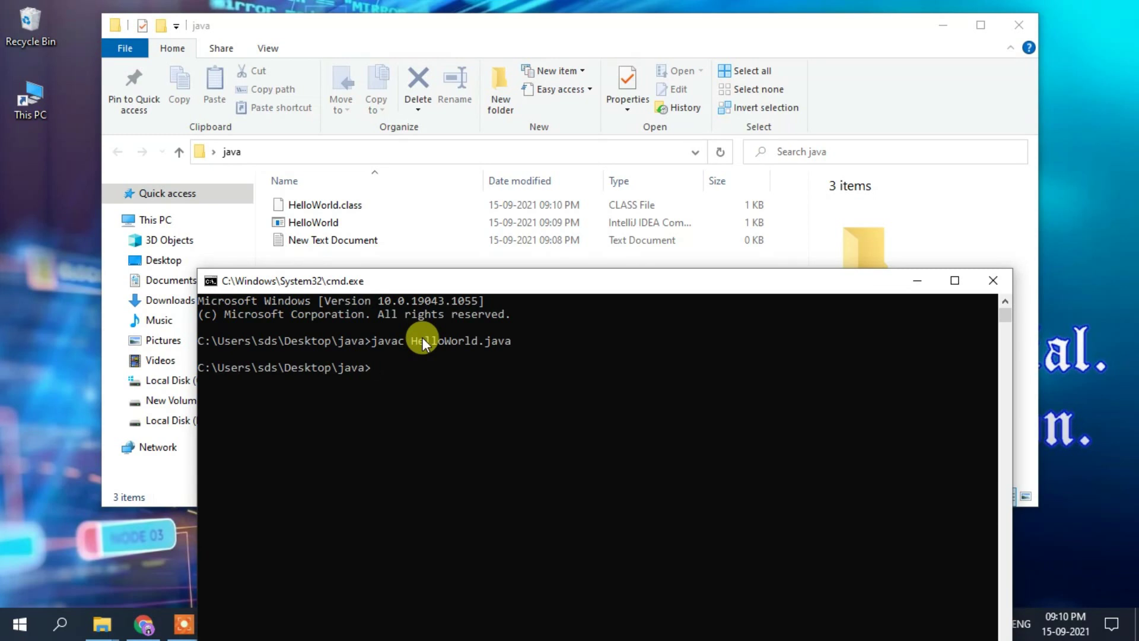
Run java HelloWorld and confirm it prints Hello World.
text(java HelloWorld)
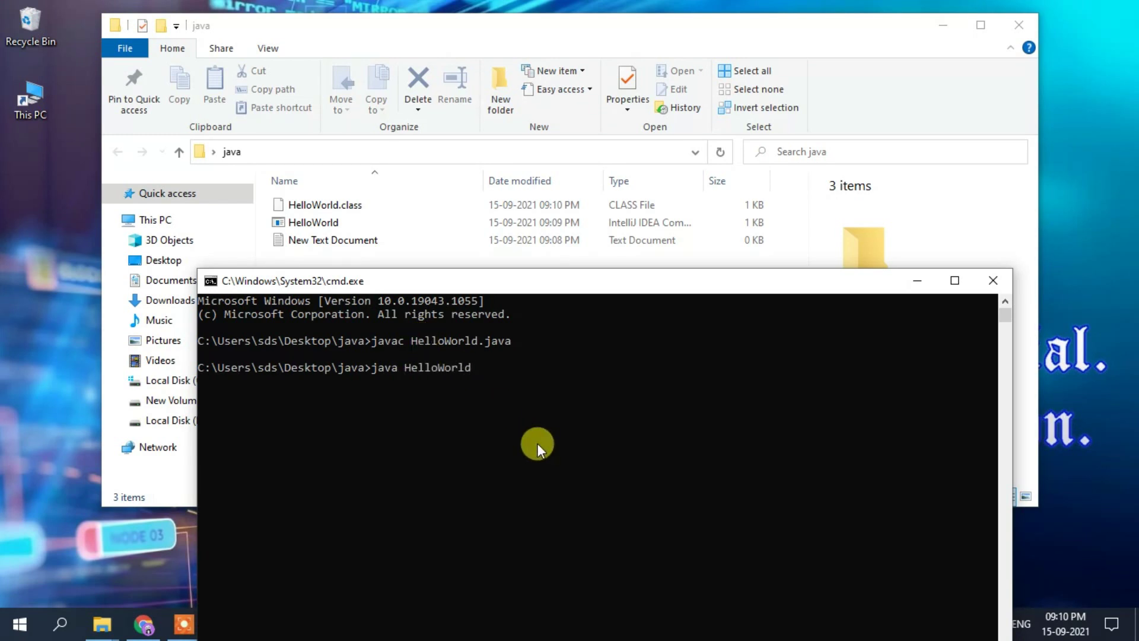
key(Return)
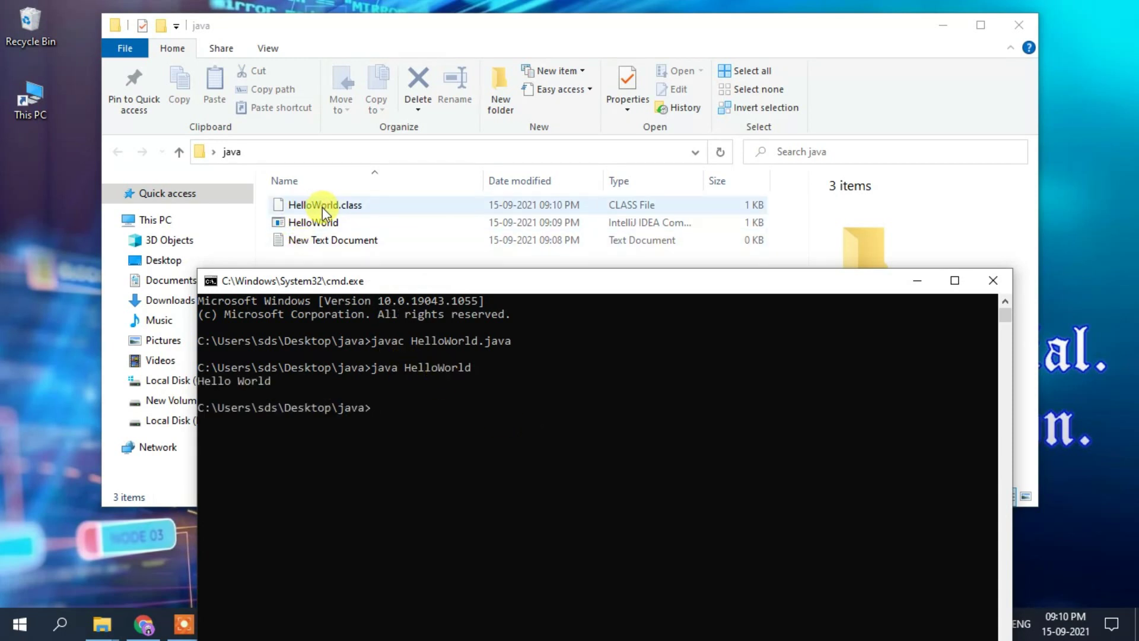
drag(296, 376, 189, 382)
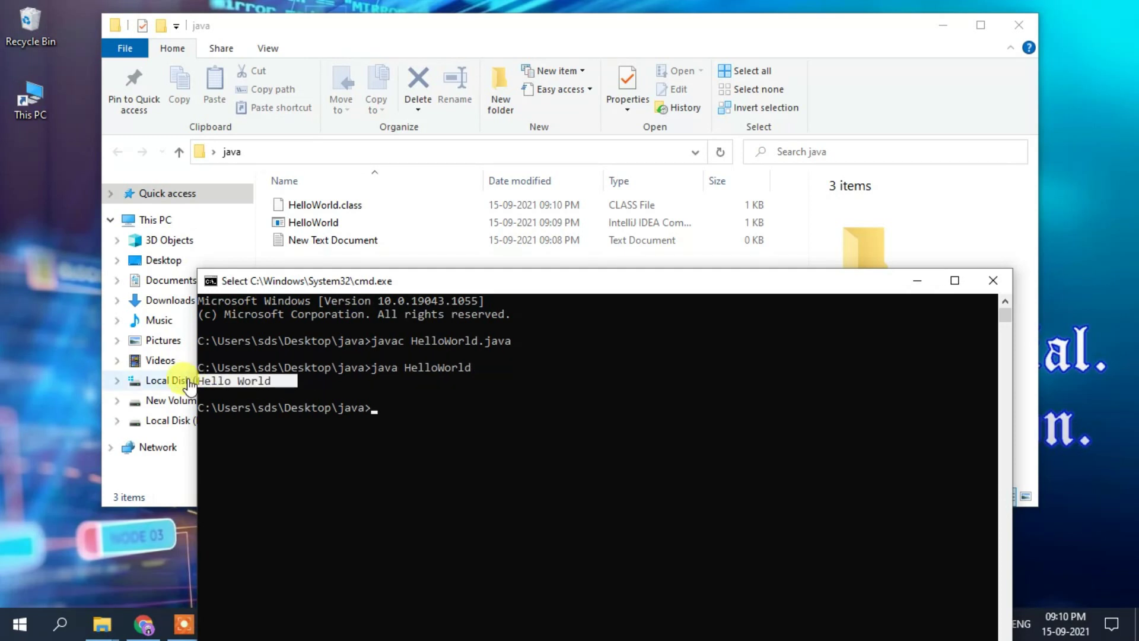
drag(548, 276, 608, 133)
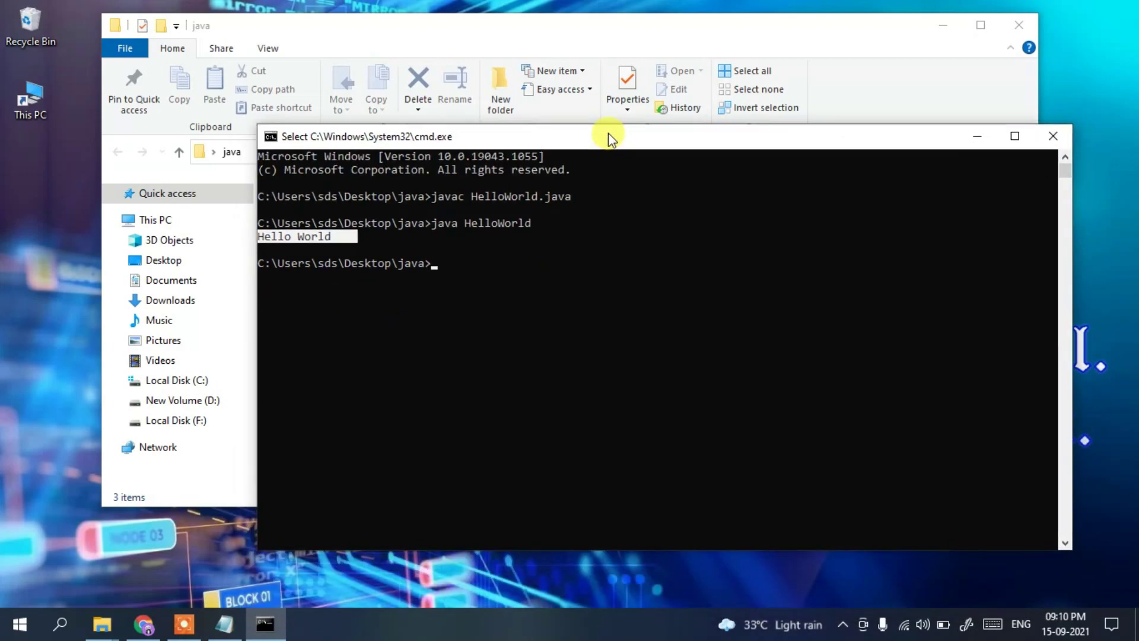
Bring the HelloWorld code back to compare with the output, then minimize Notepad.
click(226, 623)
drag(368, 118, 498, 142)
click(1038, 31)
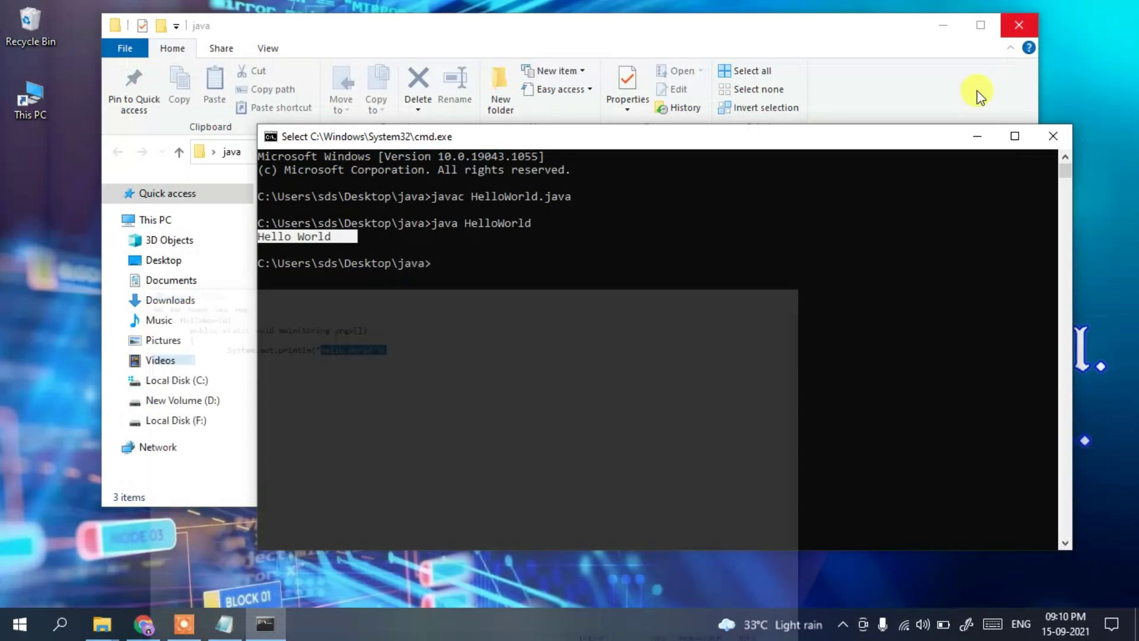
click(703, 281)
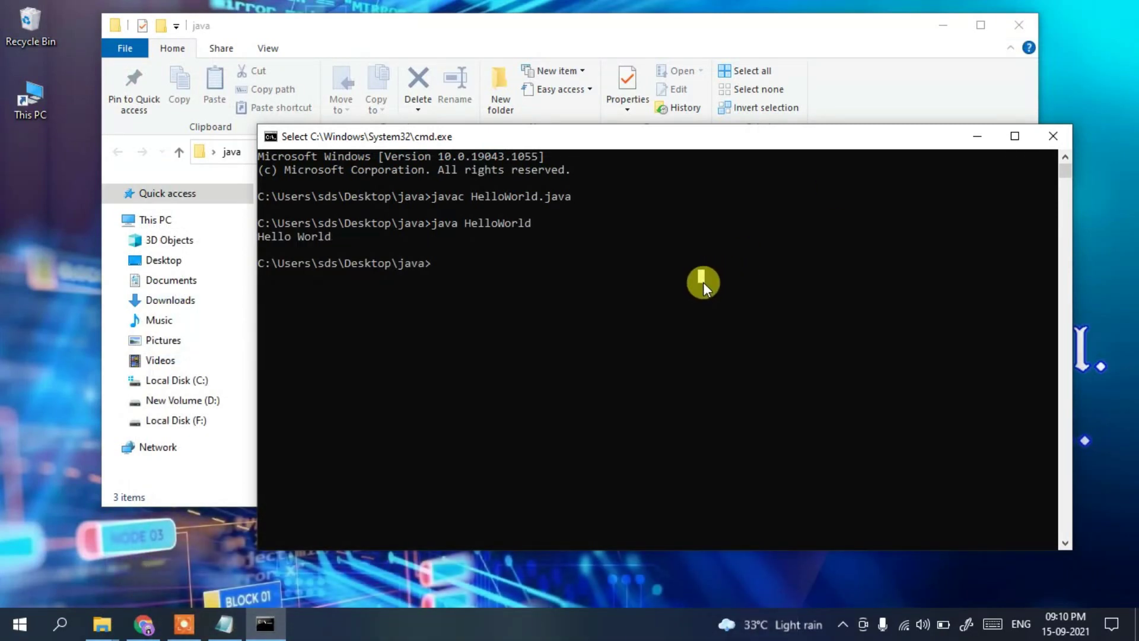